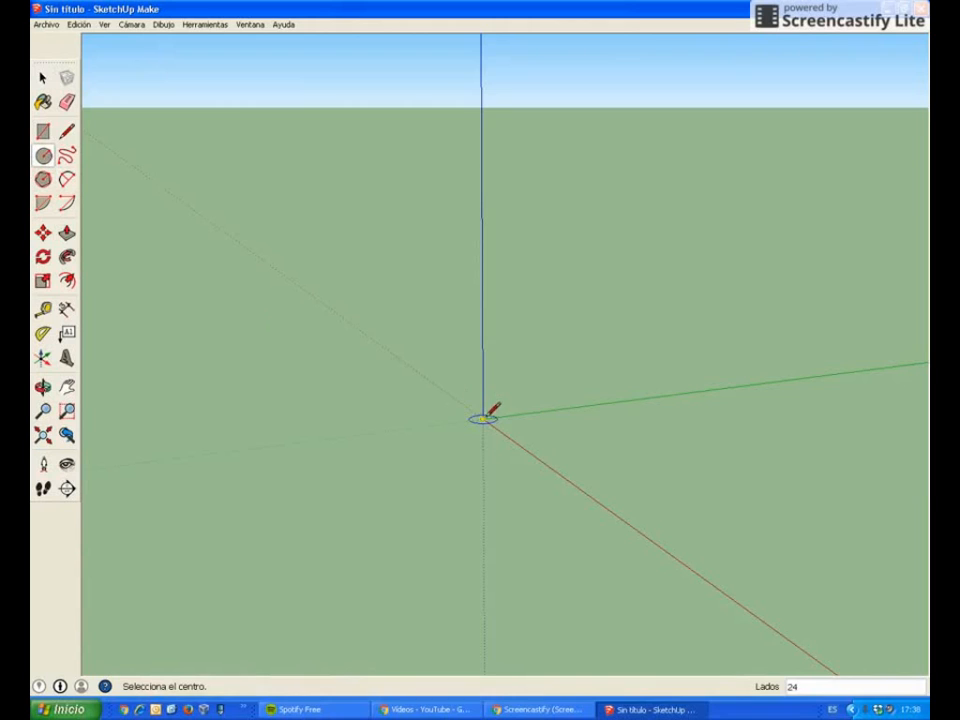
Draw a circle of about 0.19 m radius centred on the origin and extrude it upward about 0.29 m
click(483, 418)
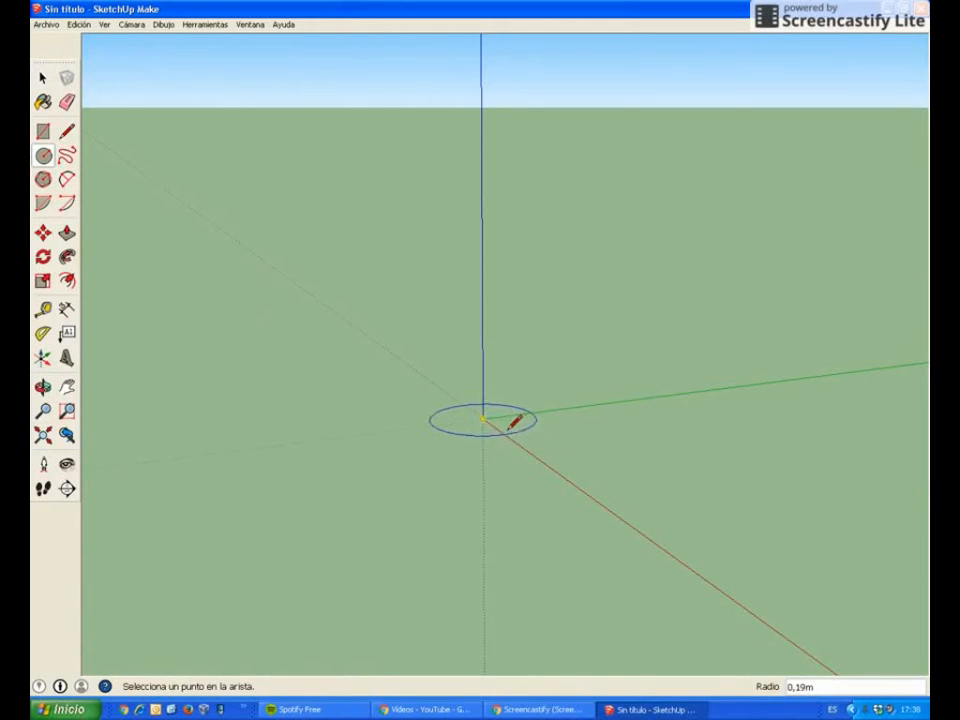
click(515, 421)
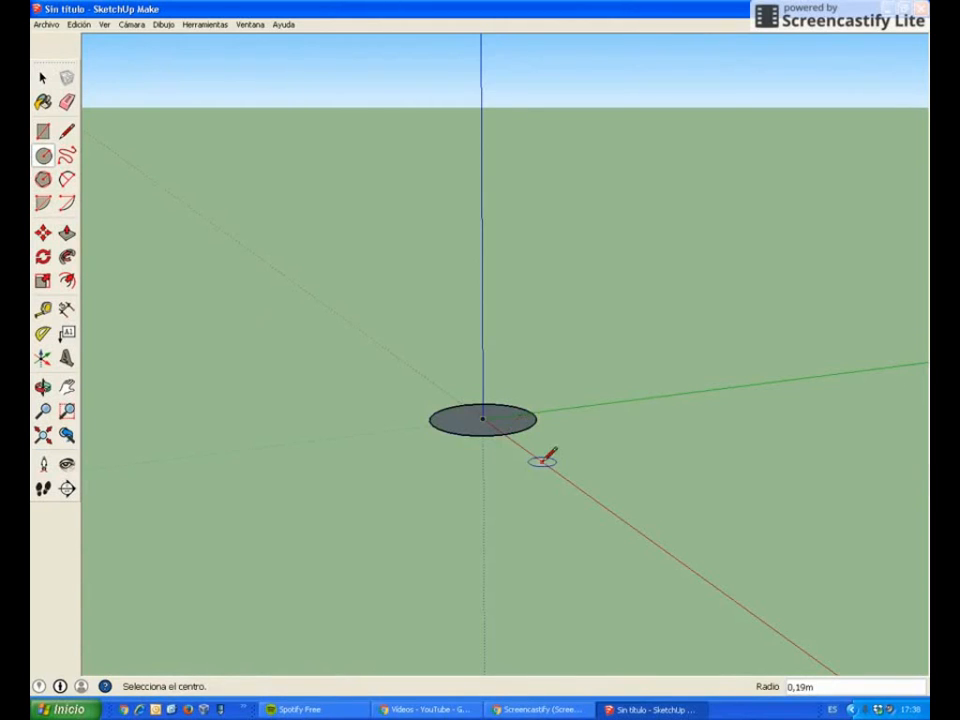
click(67, 233)
drag(458, 424, 476, 351)
middle_drag(476, 351, 478, 396)
scroll(490, 359, up, 3)
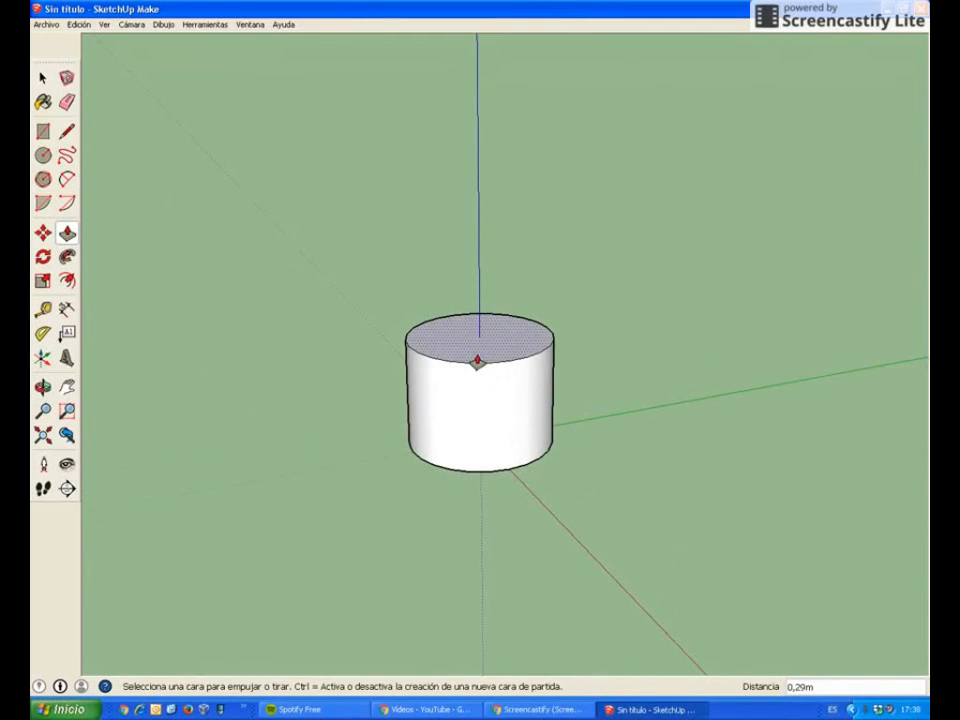
Extrude the cylinder's top face up about 0.08 m as a new stacked section, keeping the dividing edge
mouse_move(475, 358)
mouse_down()
mouse_move(456, 276)
mouse_move(456, 375)
mouse_move(458, 290)
mouse_move(460, 370)
mouse_move(464, 312)
mouse_move(467, 327)
mouse_move(473, 308)
mouse_move(476, 346)
mouse_up()
key(ctrl)
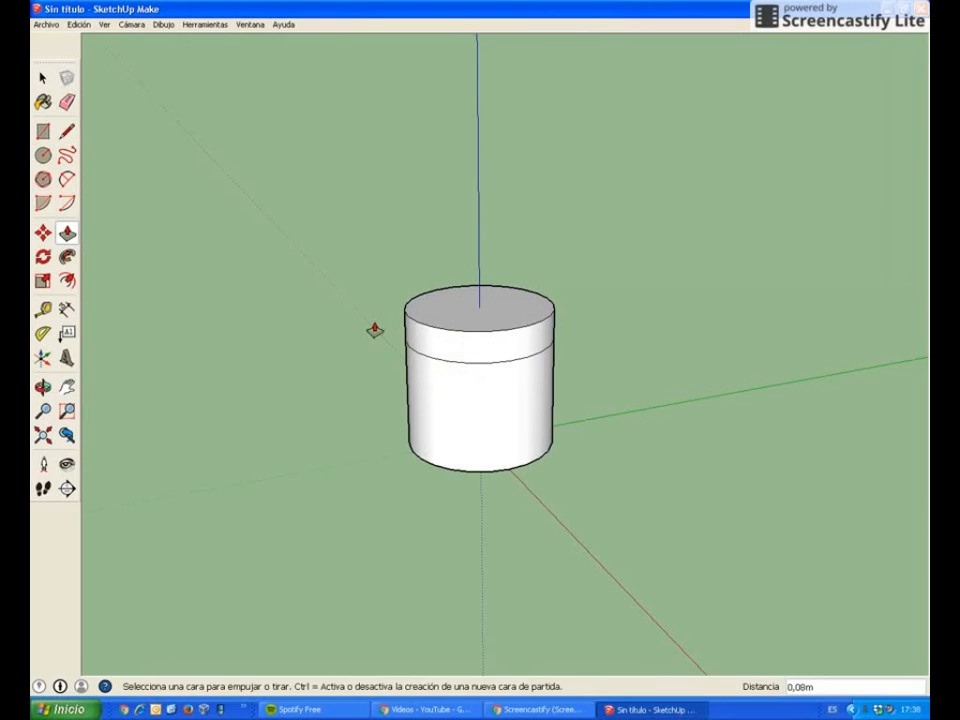
Offset the outer edge of the cylinder's top face inward about 0.04 m
middle_drag(375, 330, 420, 381)
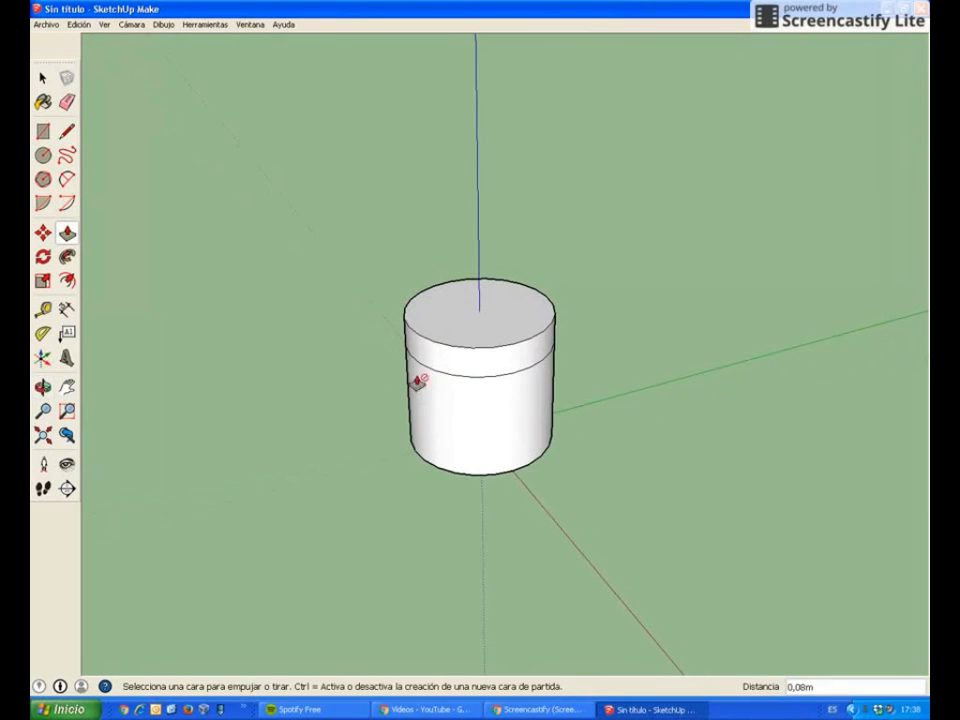
click(43, 155)
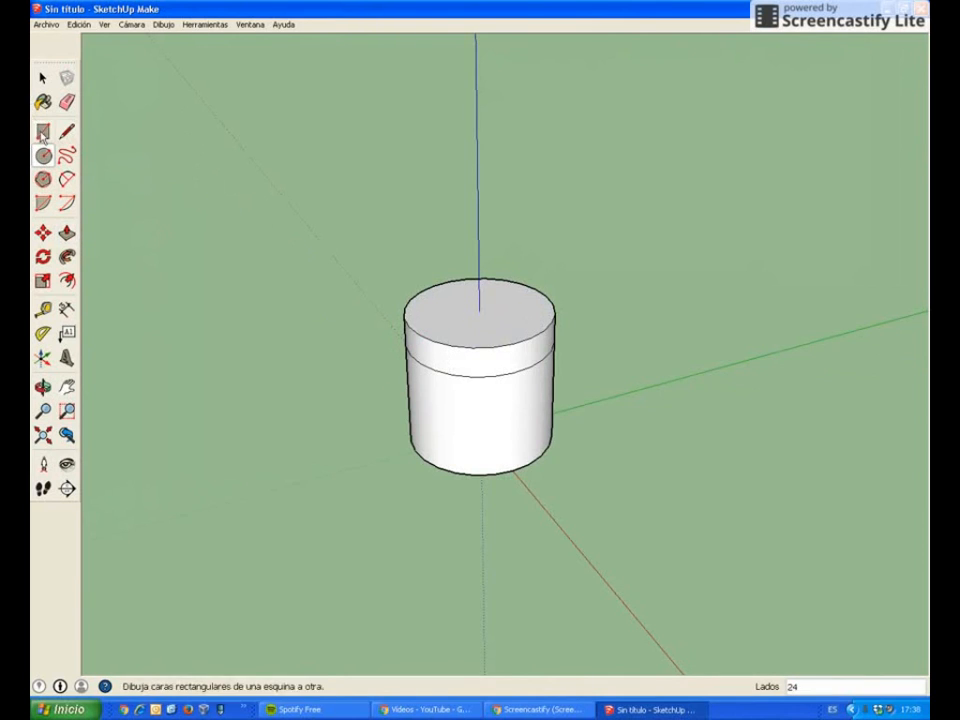
click(68, 281)
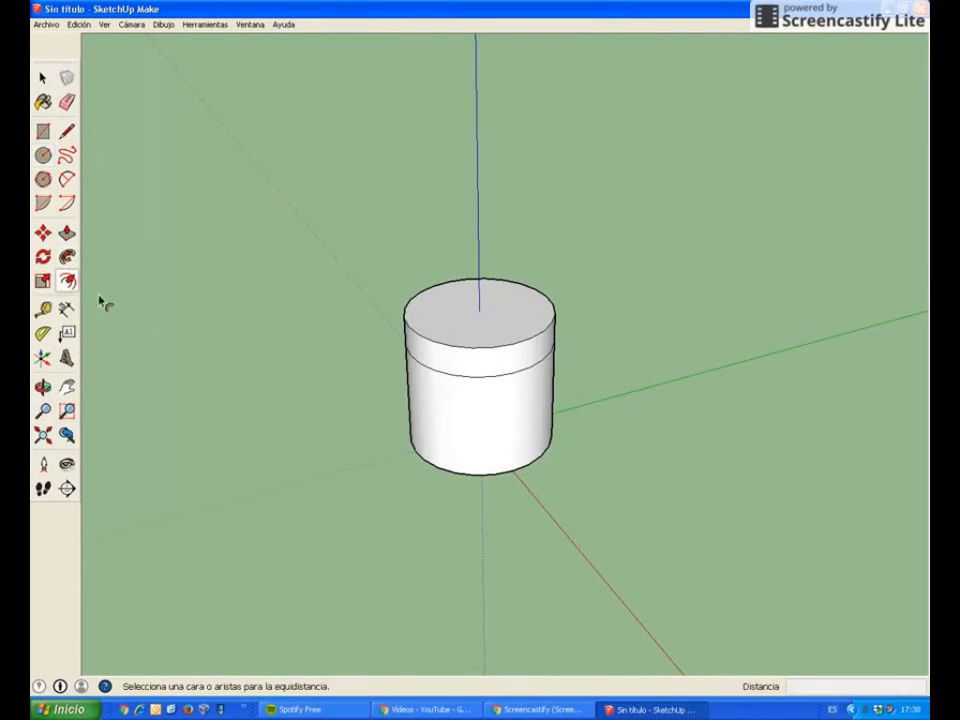
click(428, 342)
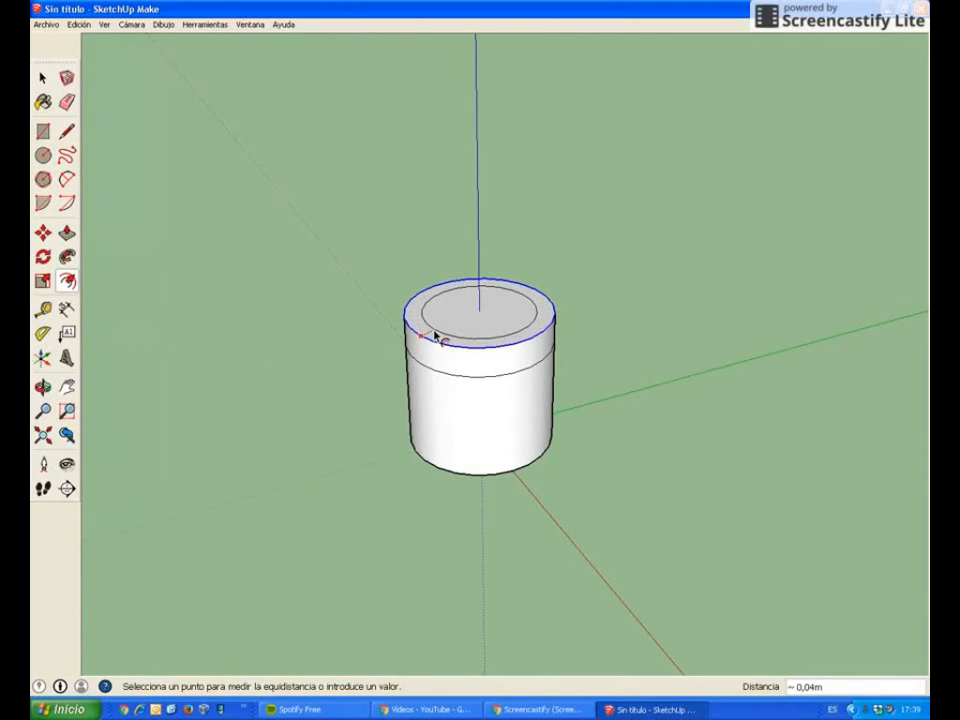
click(469, 336)
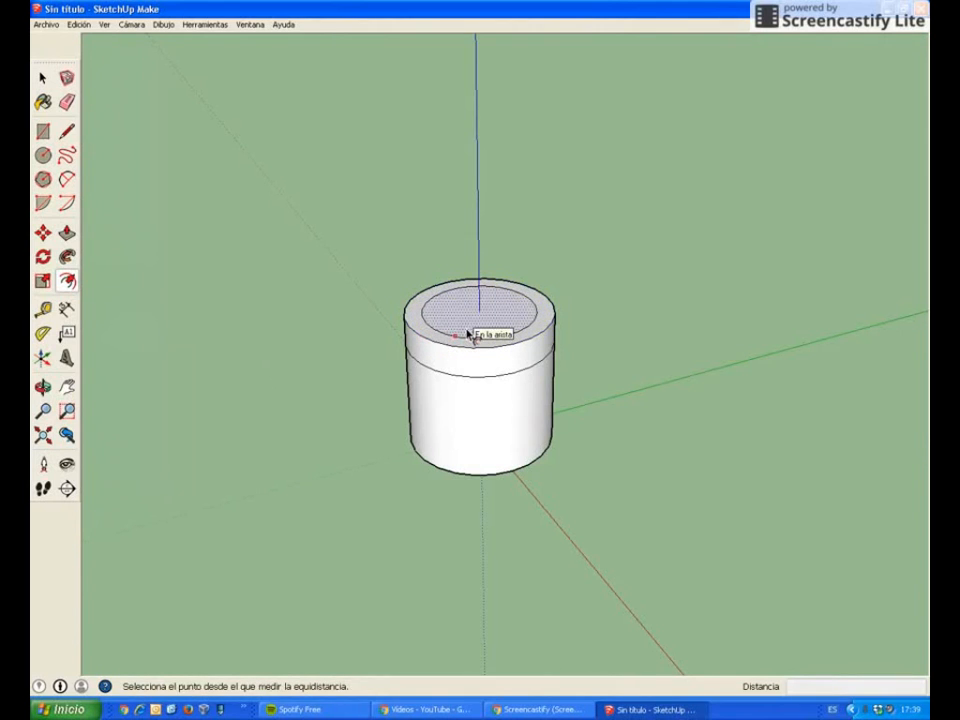
click(67, 233)
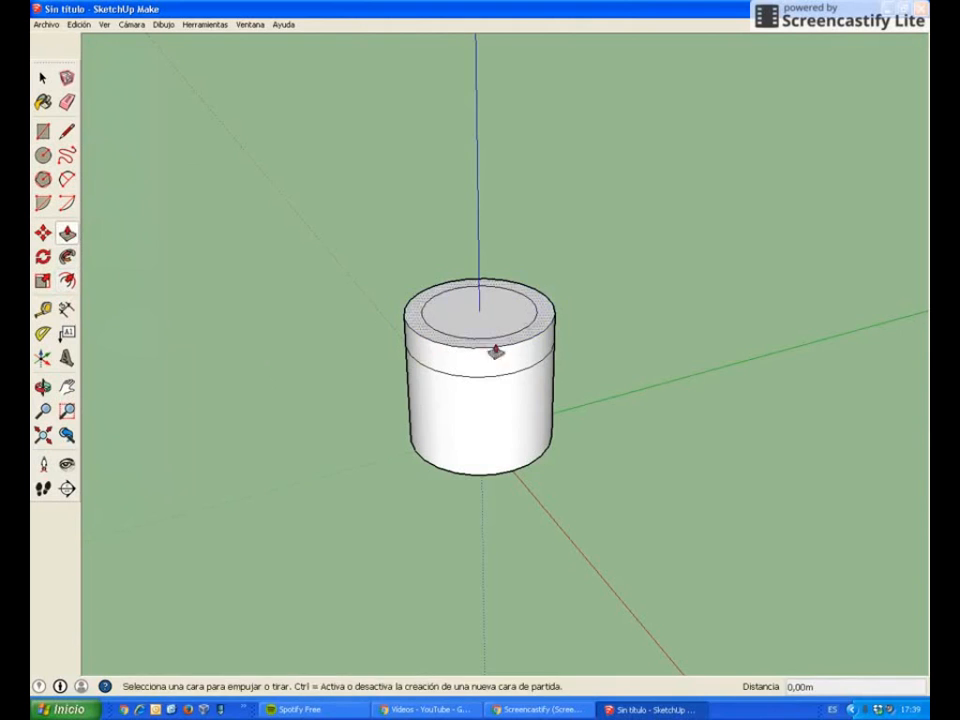
click(486, 330)
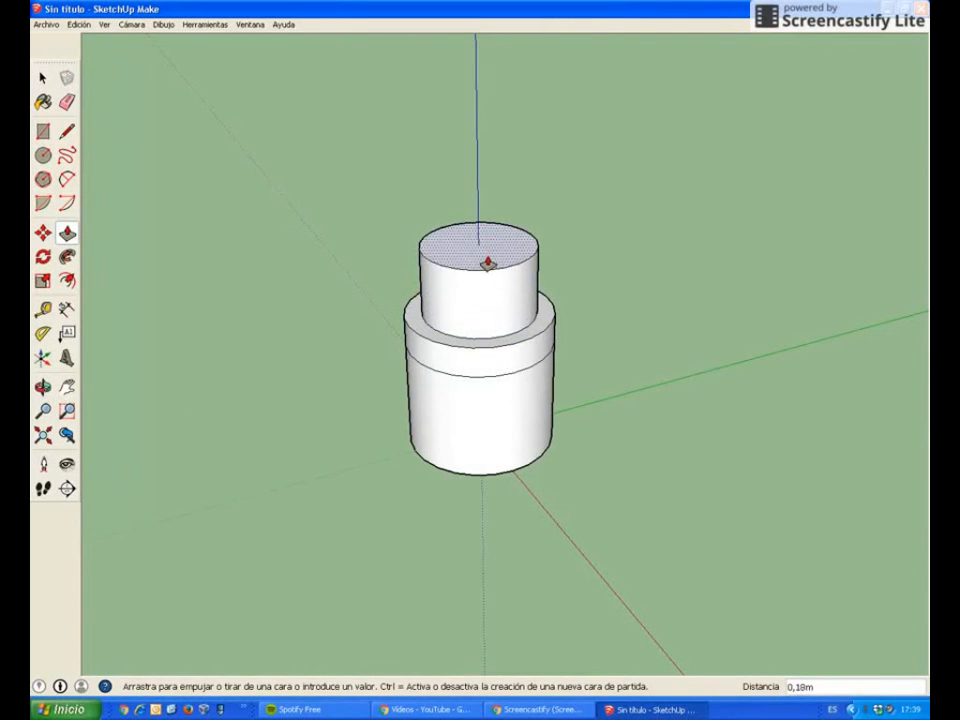
key(Escape)
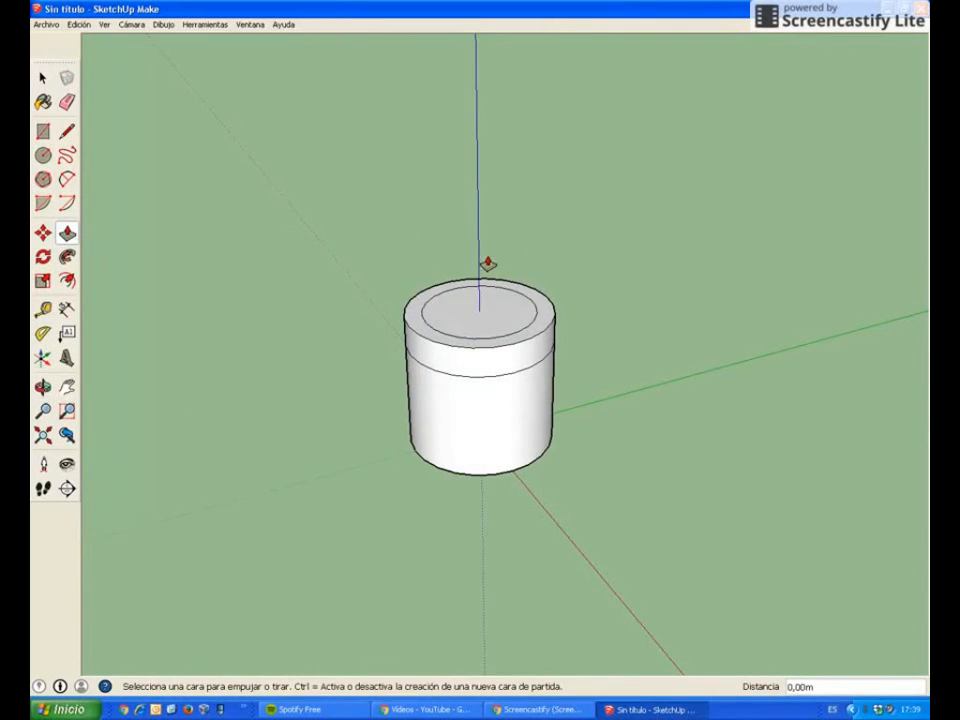
Move the inner circle on the top face up about 0.13 m along the blue axis to form a tapered shoulder
click(43, 80)
click(473, 341)
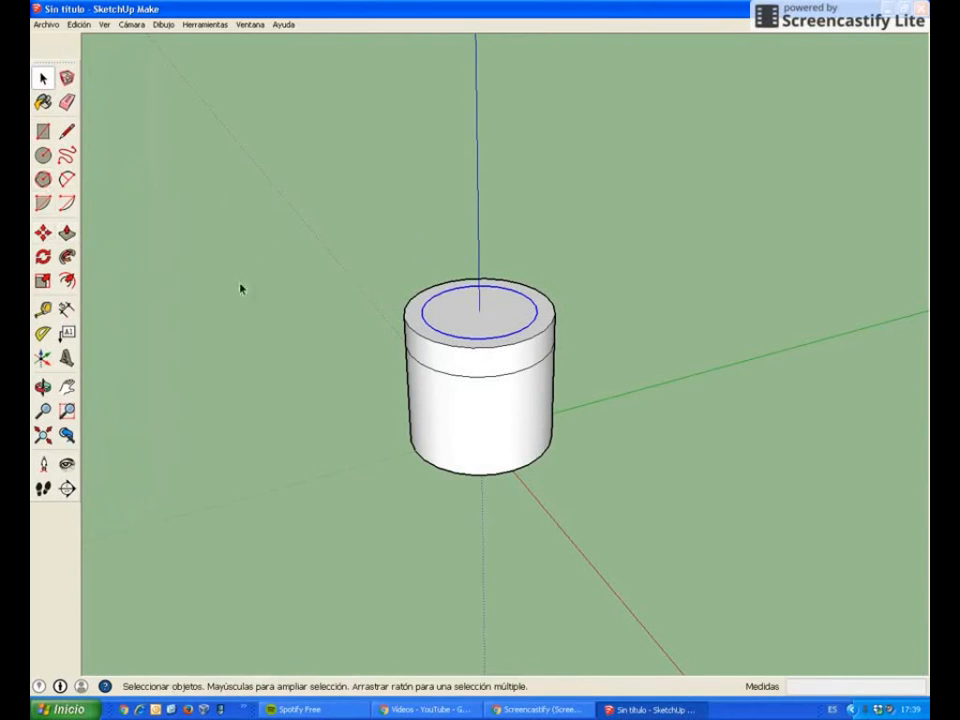
click(43, 233)
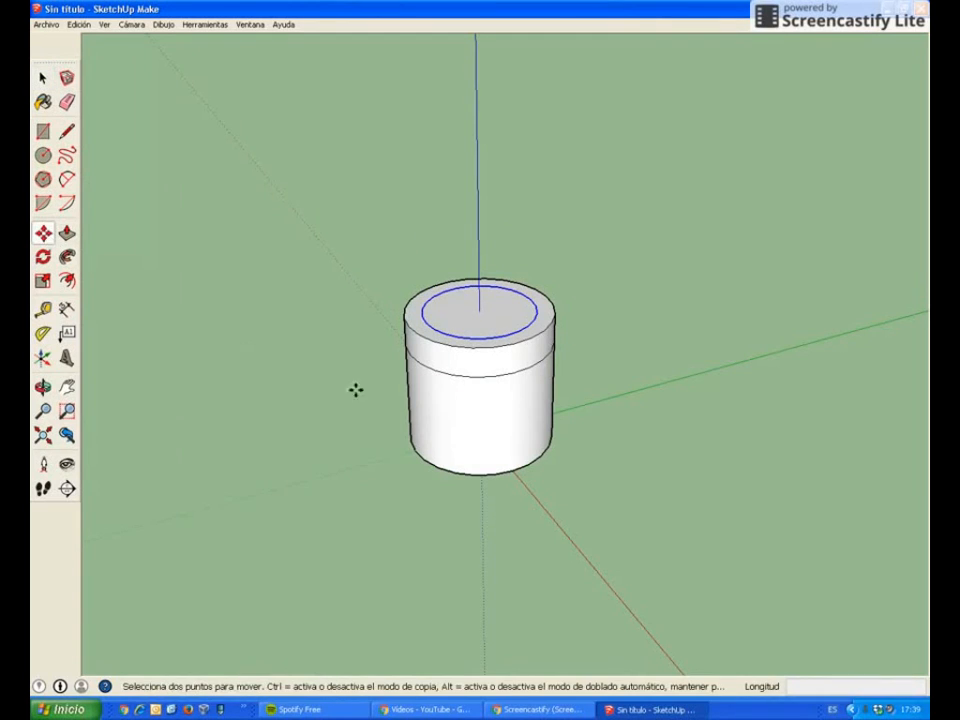
click(473, 341)
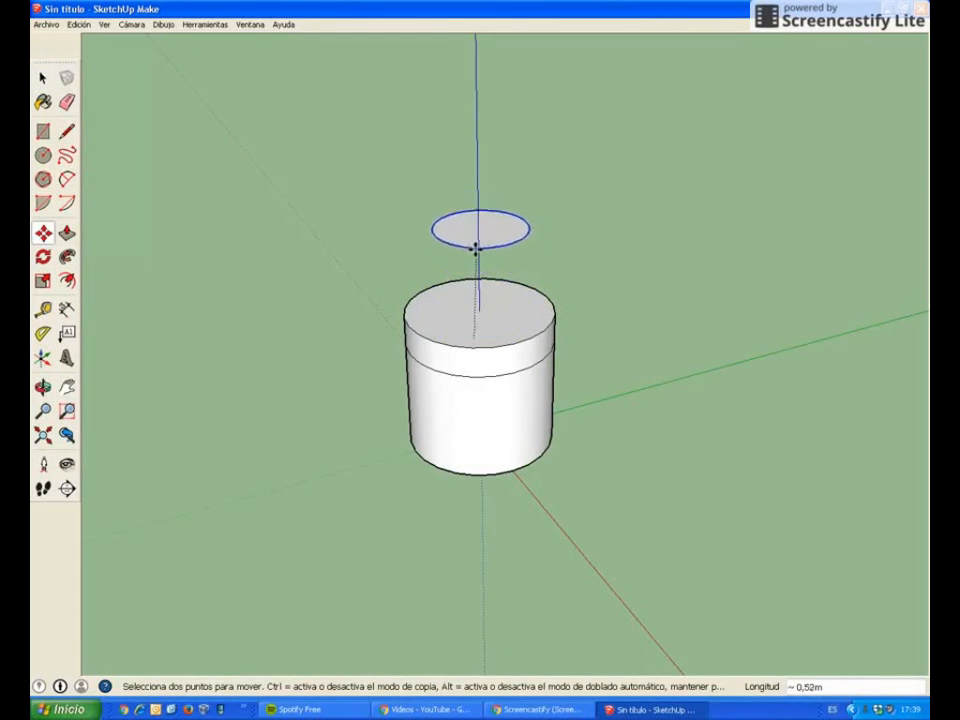
click(477, 336)
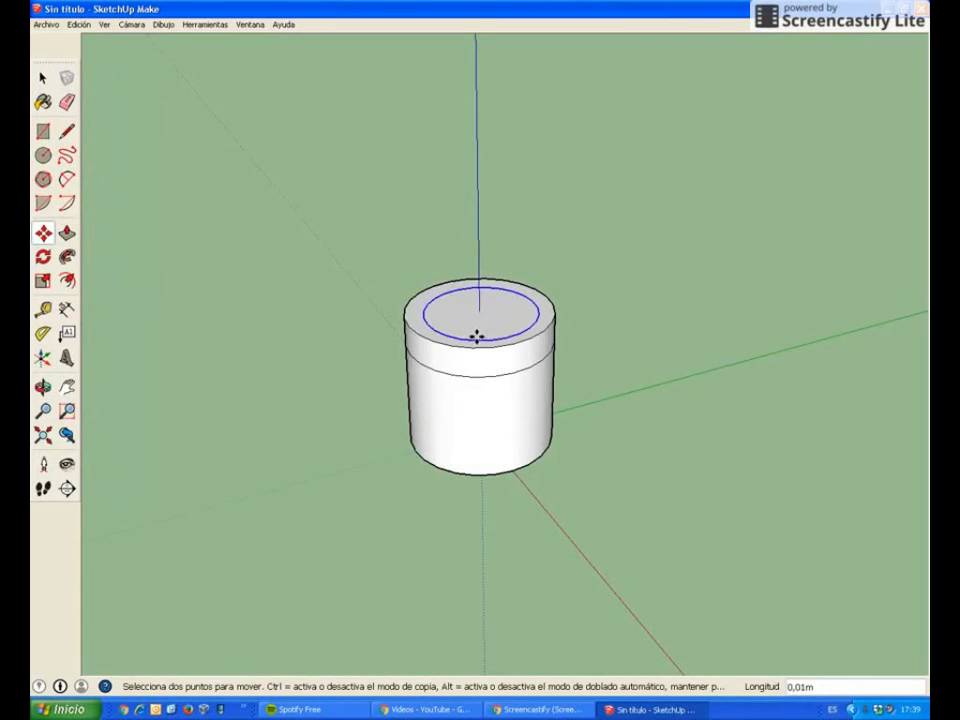
click(477, 336)
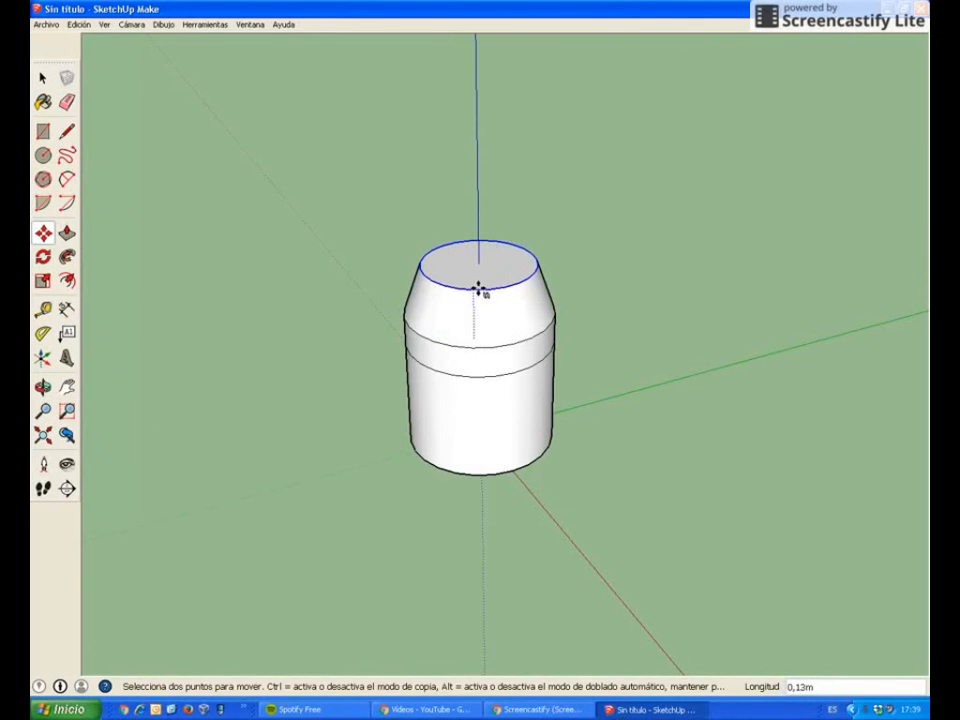
click(478, 289)
Extrude the round face on top of the tapered shoulder up about 1.68 m to form the column shaft
middle_drag(420, 395, 491, 461)
scroll(523, 391, down, 2)
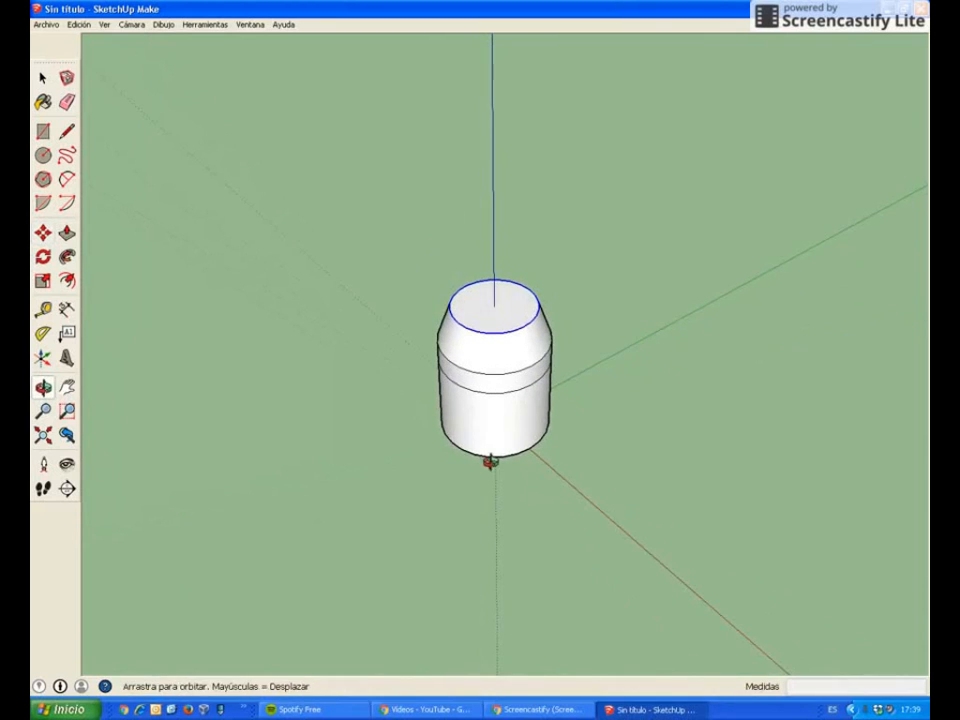
click(67, 233)
click(485, 305)
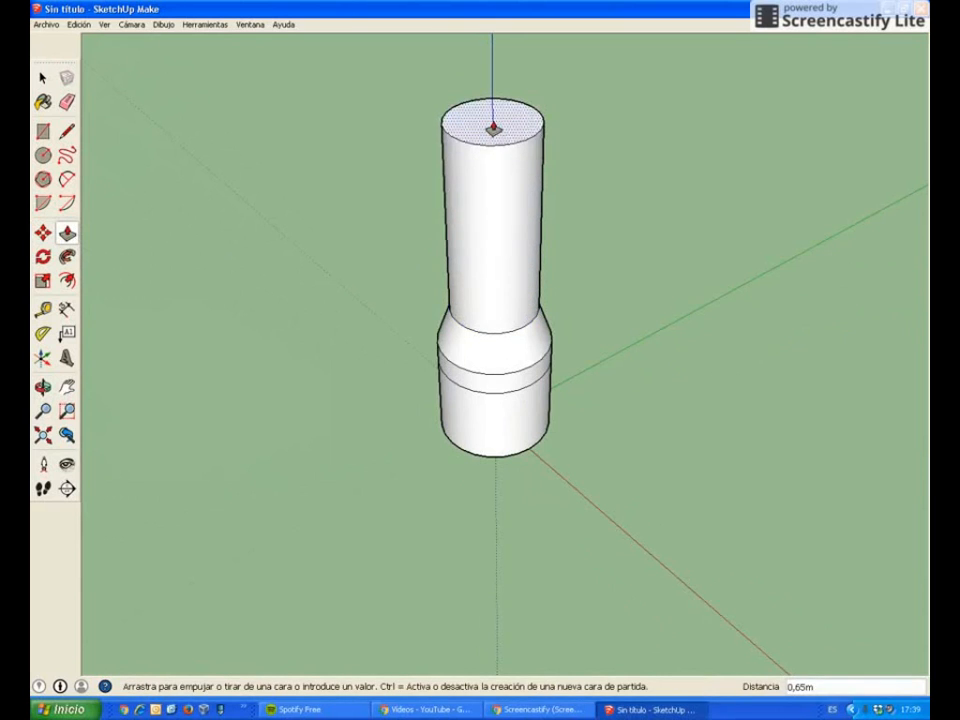
scroll(493, 129, down, 3)
scroll(486, 352, down, 2)
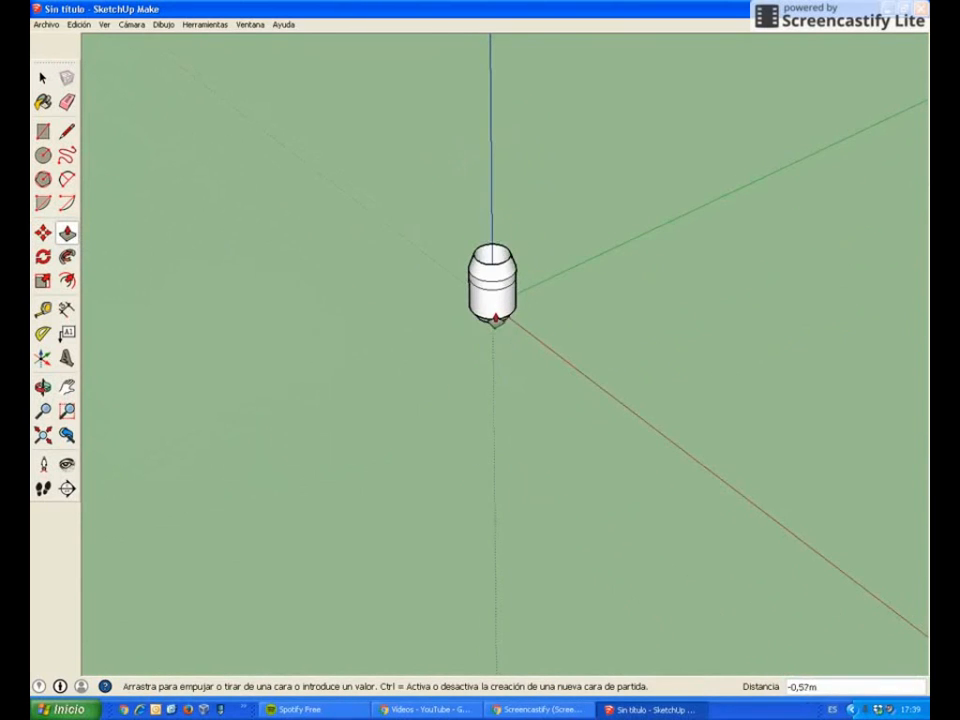
click(500, 108)
Copy the whole base section, including the tapered shoulder, 1.68 m up the blue axis onto the top end of the shaft
middle_drag(420, 262, 456, 285)
scroll(447, 45, up, 2)
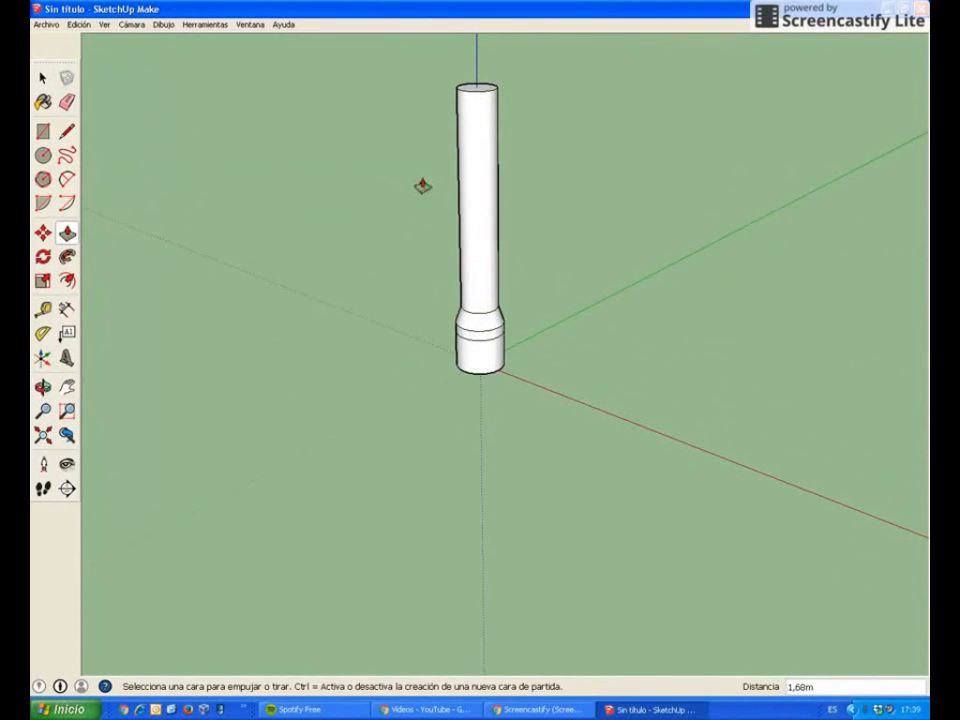
middle_drag(486, 336, 469, 313)
scroll(436, 322, up, 2)
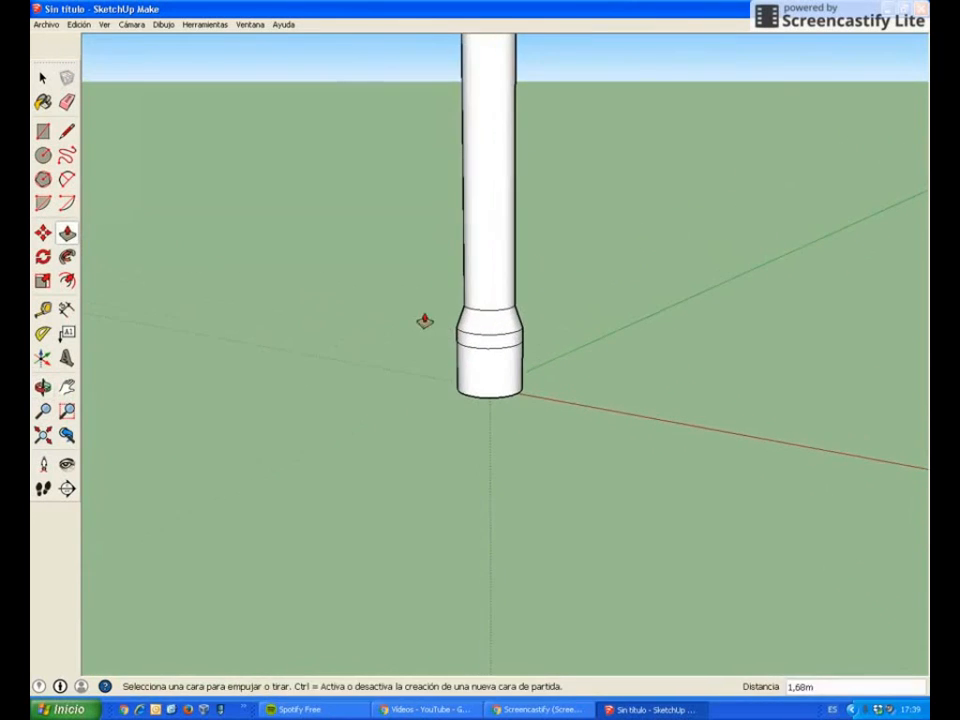
scroll(291, 234, down, 1)
scroll(320, 224, down, 2)
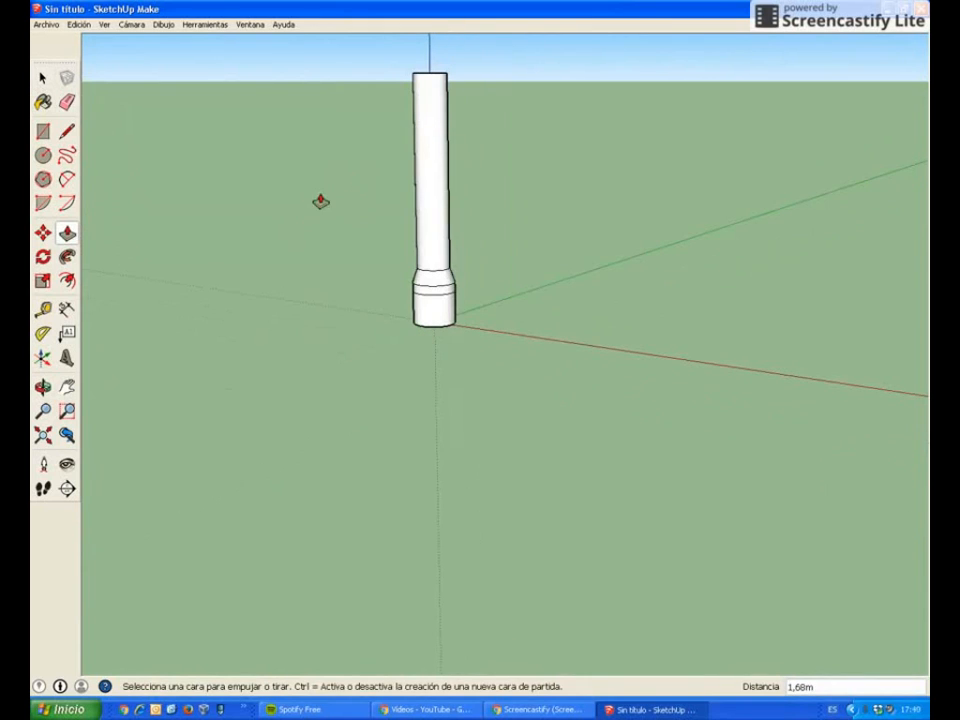
key(space)
drag(391, 258, 490, 350)
scroll(453, 351, up, 1)
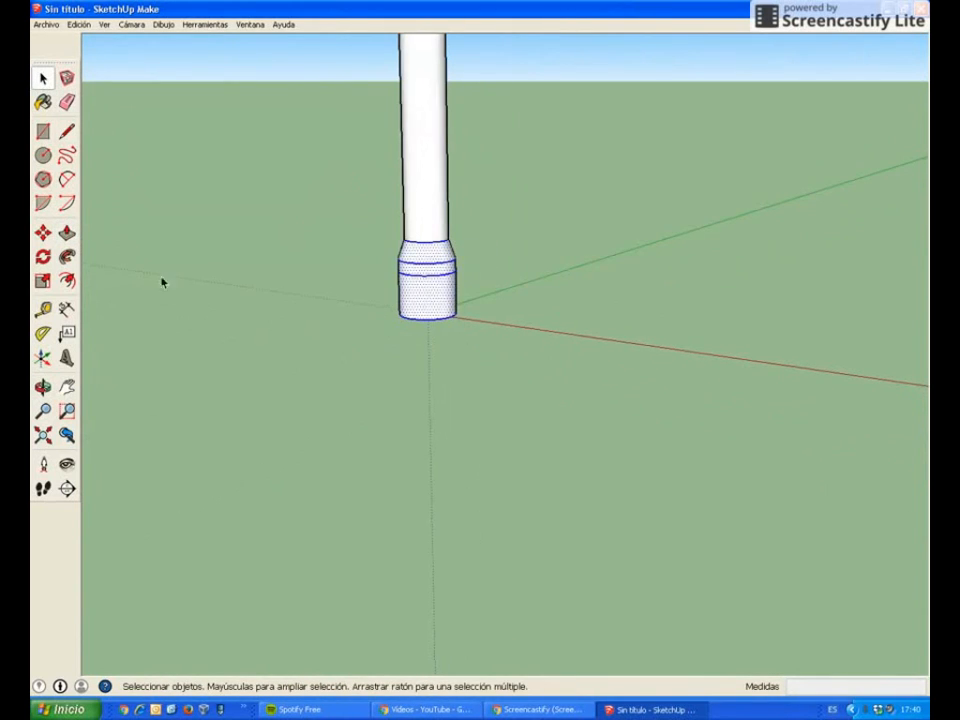
click(43, 232)
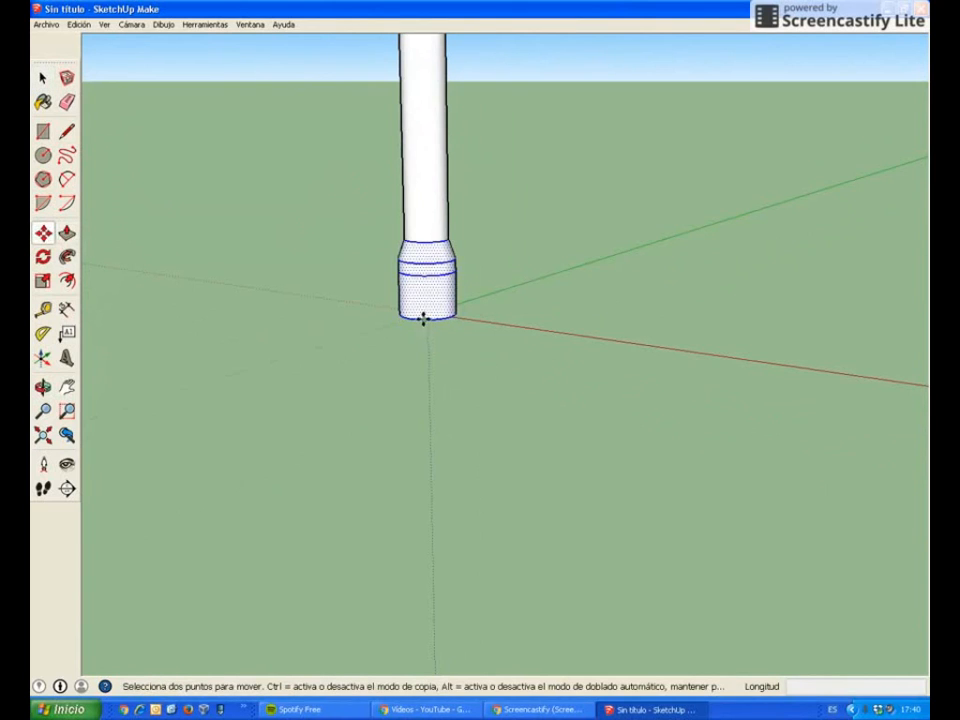
click(425, 243)
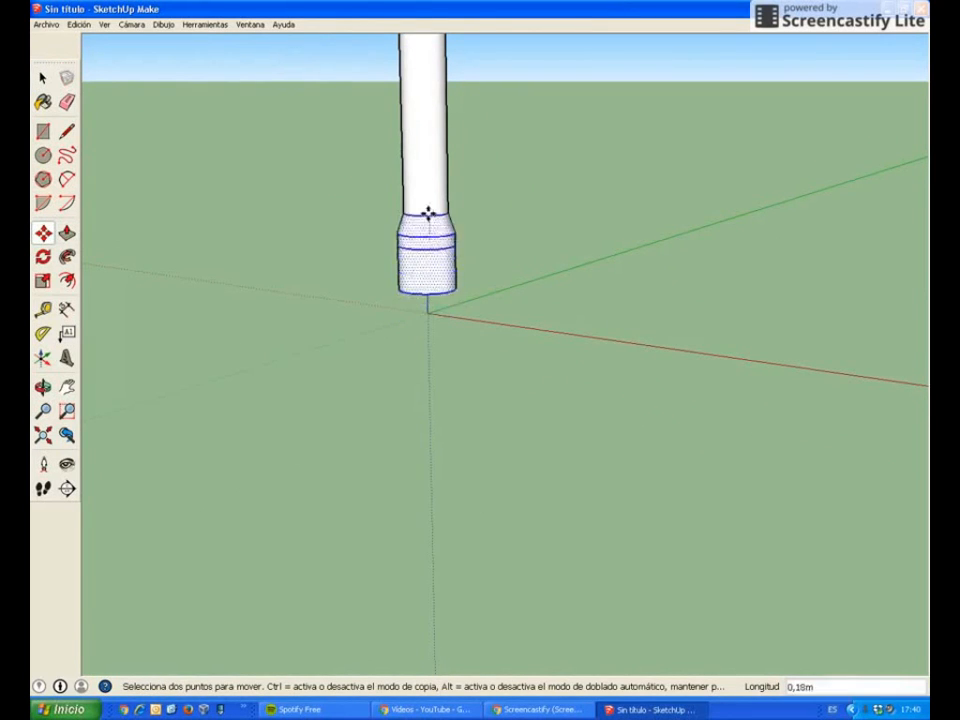
key(ctrl)
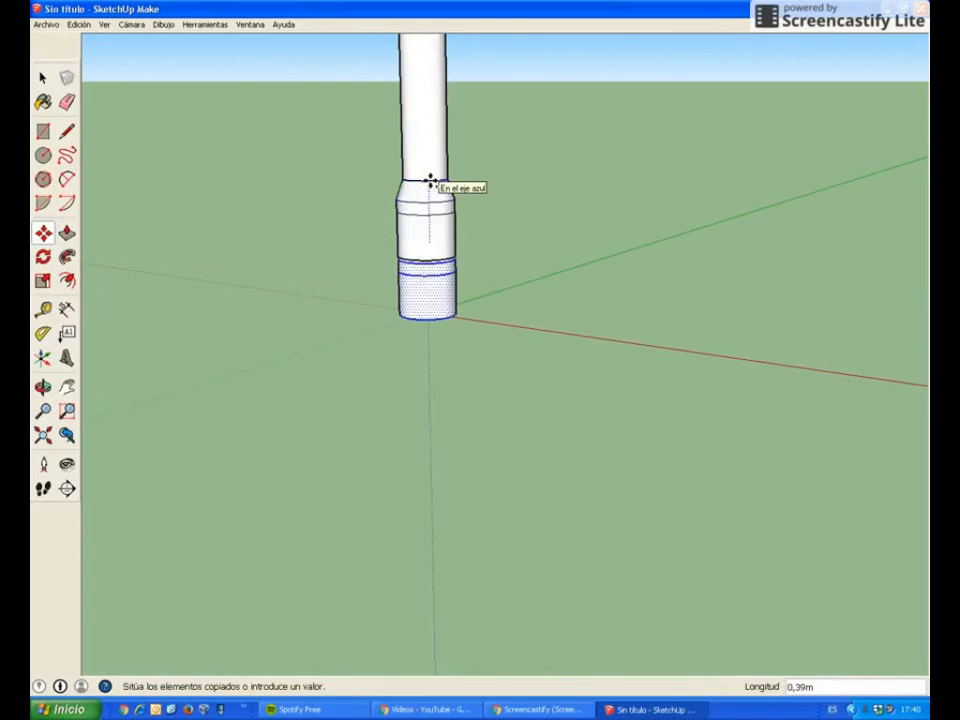
scroll(421, 152, down, 3)
scroll(435, 50, down, 2)
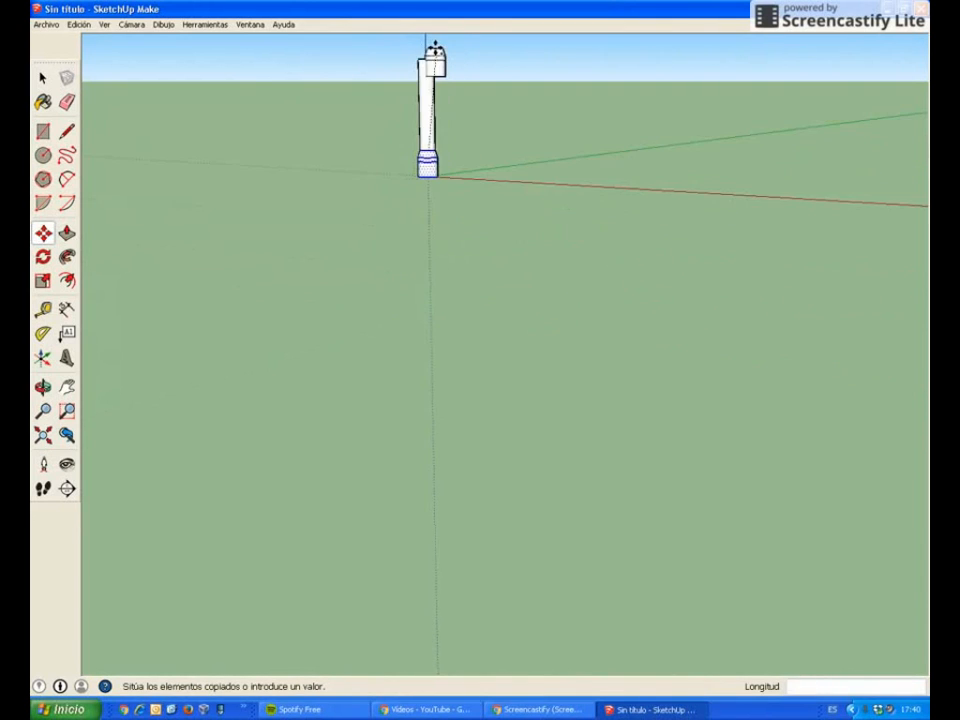
scroll(431, 150, up, 2)
scroll(426, 230, down, 4)
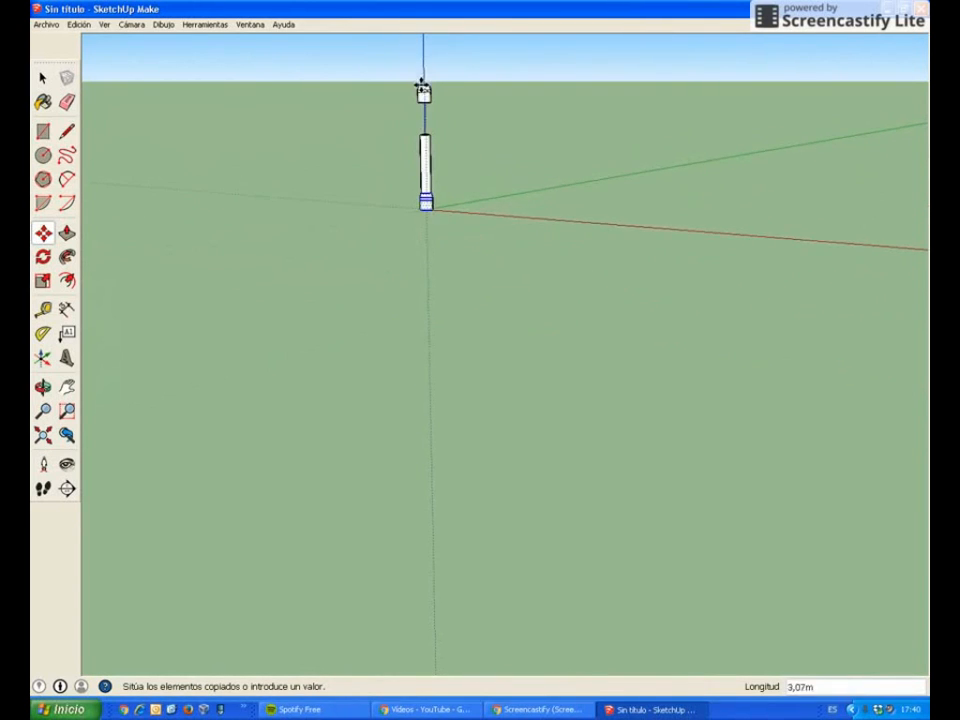
scroll(424, 100, up, 5)
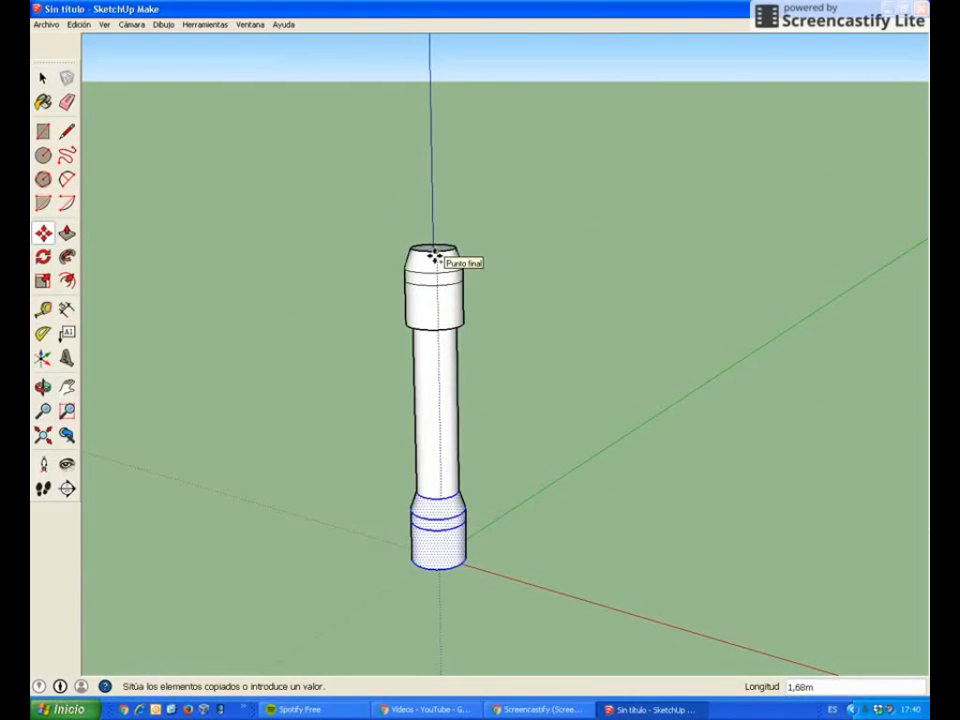
click(433, 256)
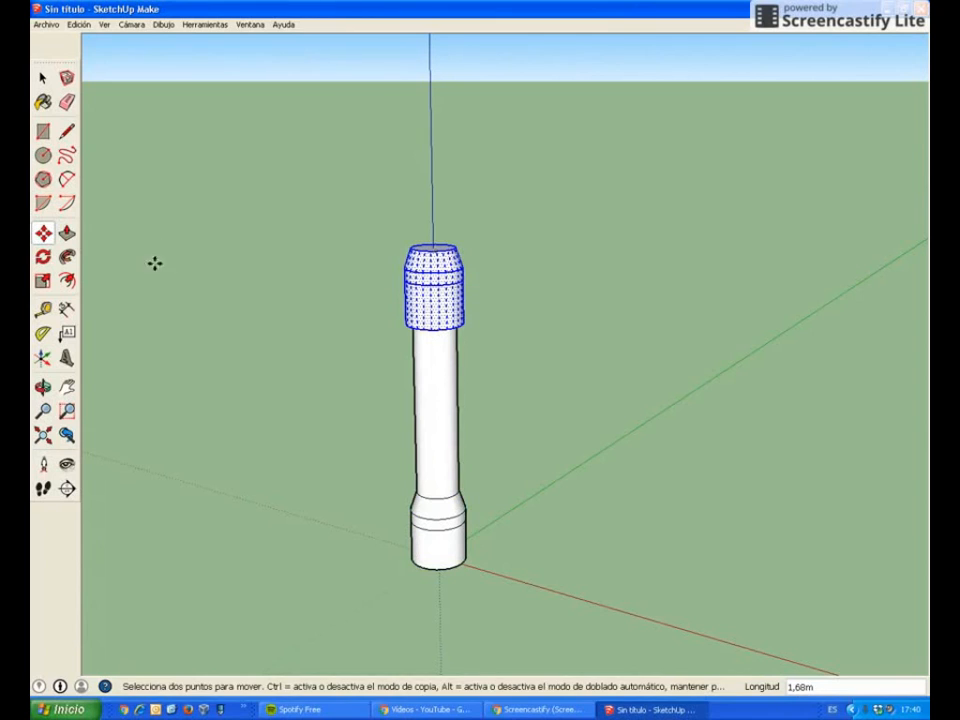
Flip the copied top section upside down along the blue axis with a scale of -1, and shorten it slightly
click(43, 281)
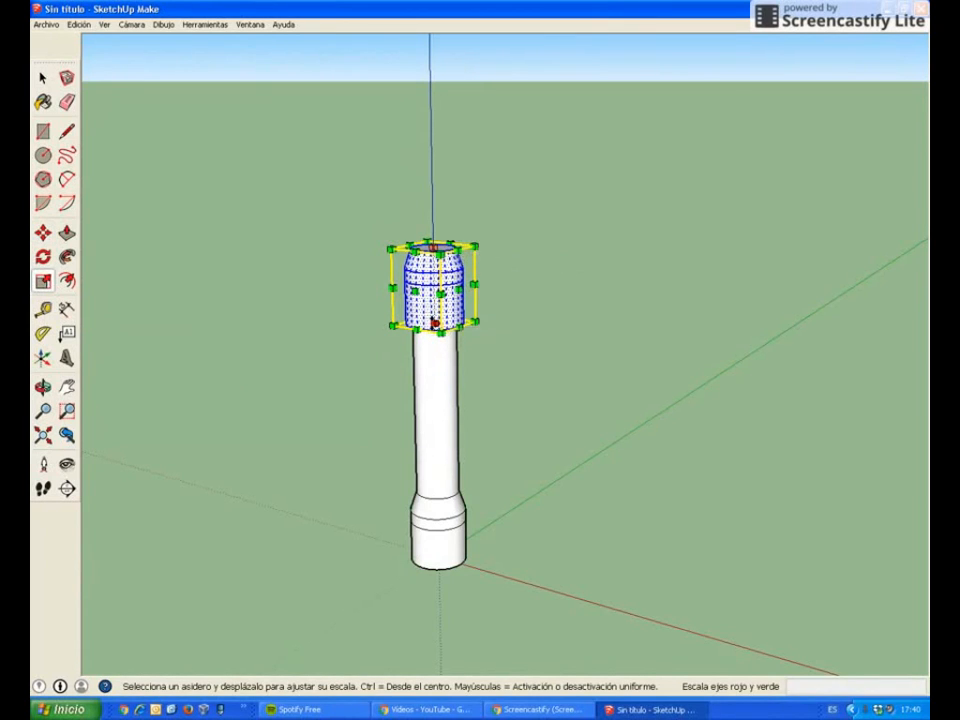
drag(435, 322, 436, 157)
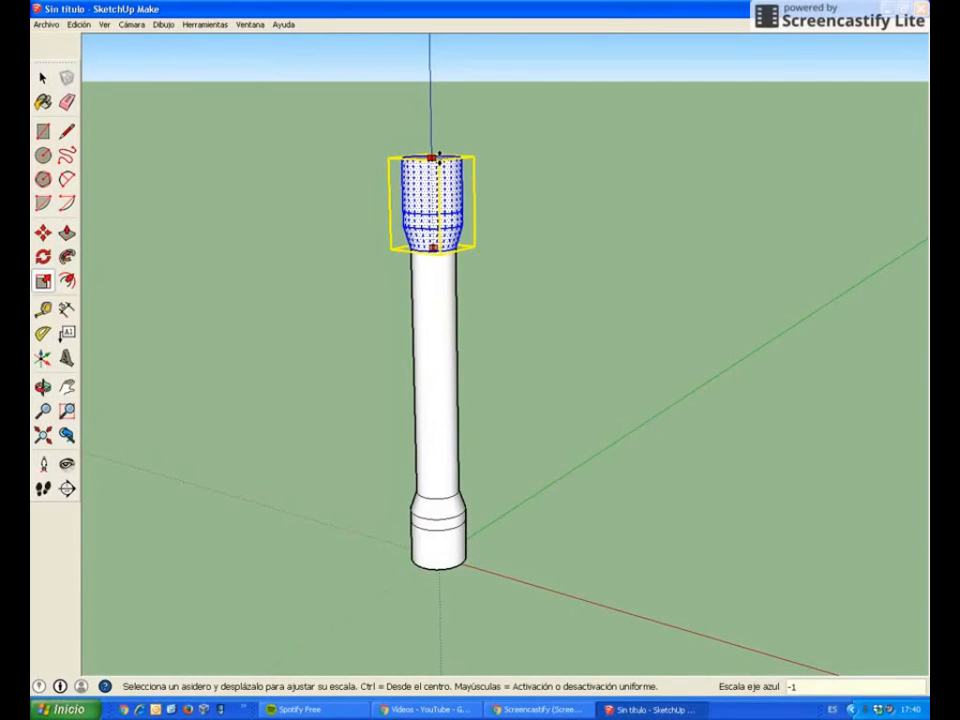
drag(437, 158, 445, 163)
key(space)
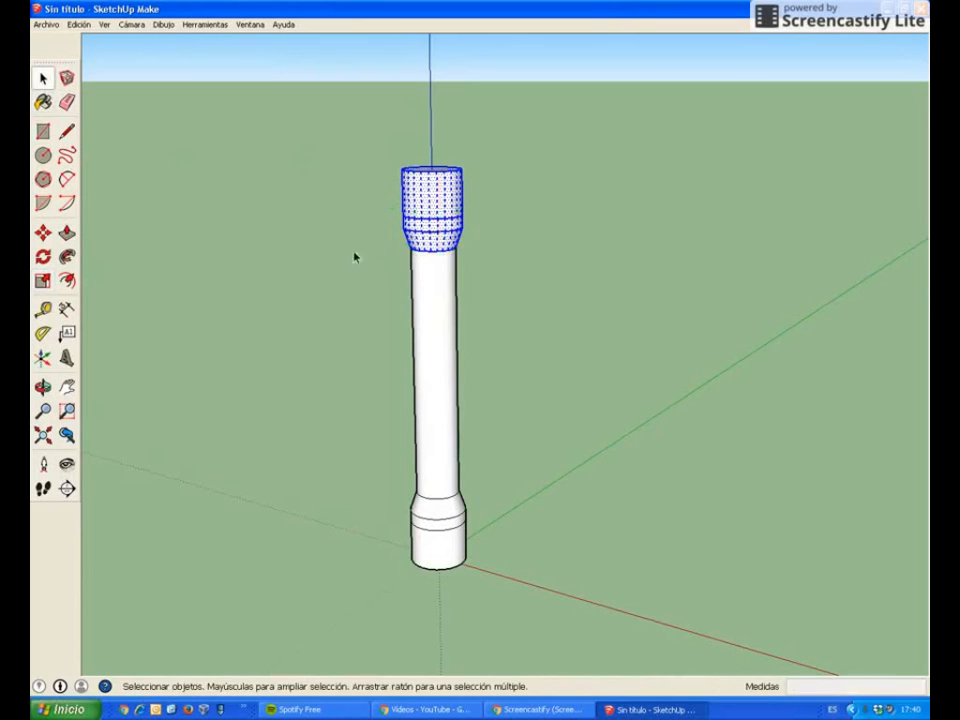
click(559, 270)
scroll(443, 406, down, 1)
scroll(443, 406, down, 3)
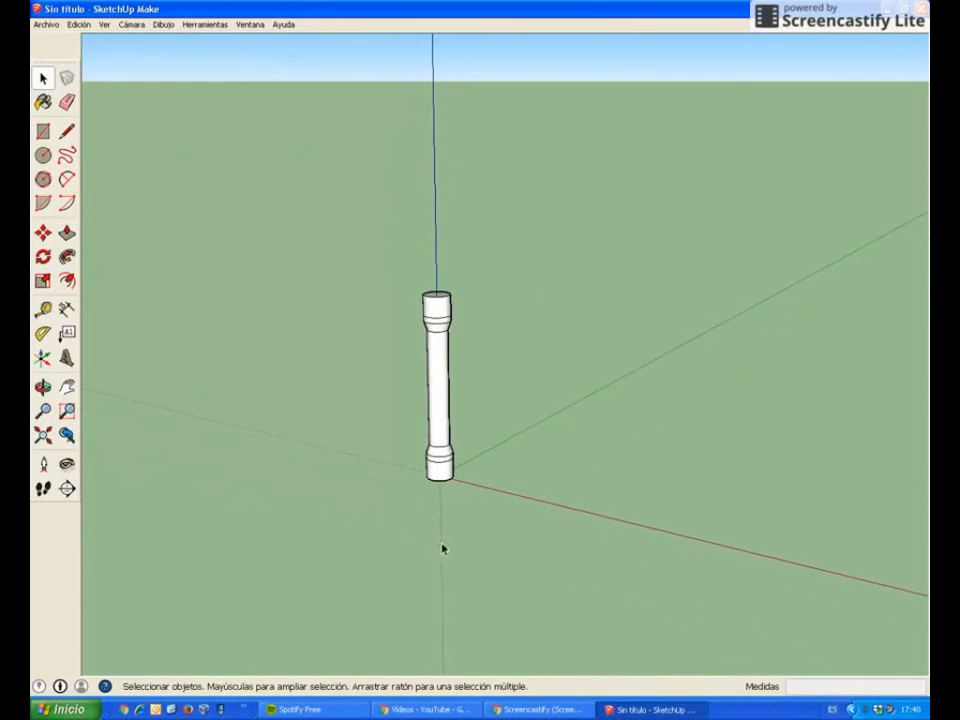
Copy the whole column along the red axis and divide the distance into 10 evenly spaced copies
middle_drag(443, 548, 394, 566)
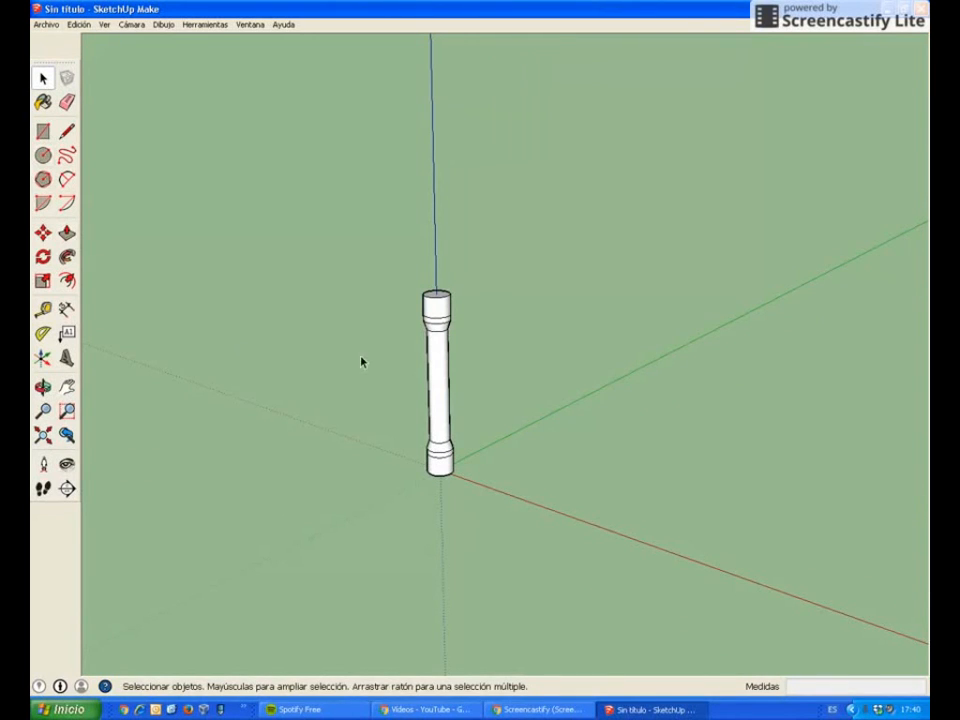
scroll(632, 480, down, 3)
scroll(377, 471, down, 2)
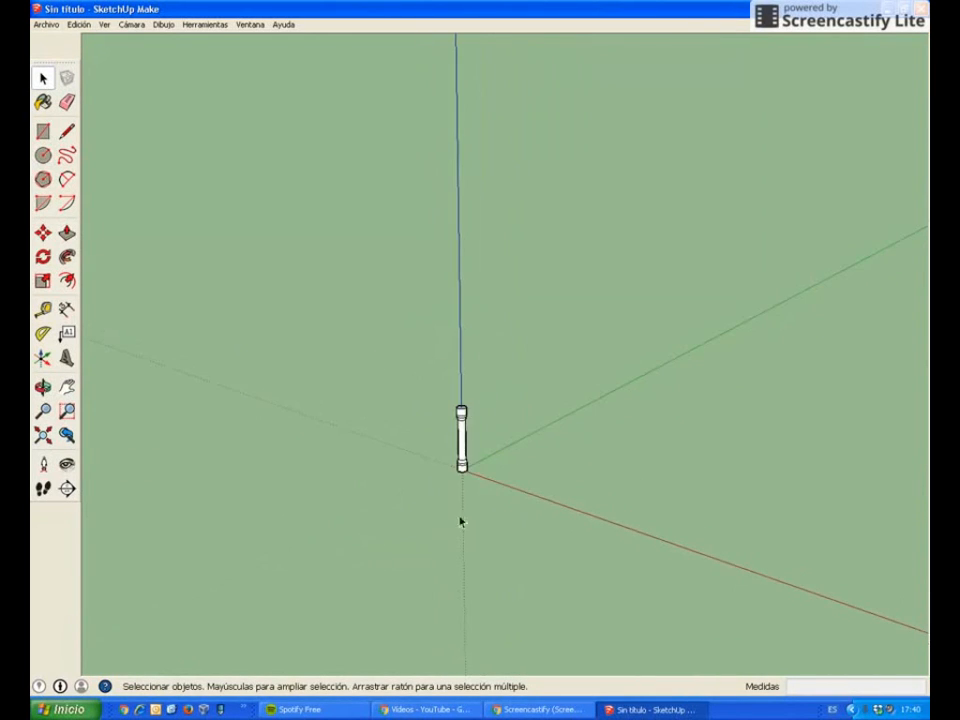
scroll(831, 534, up, 3)
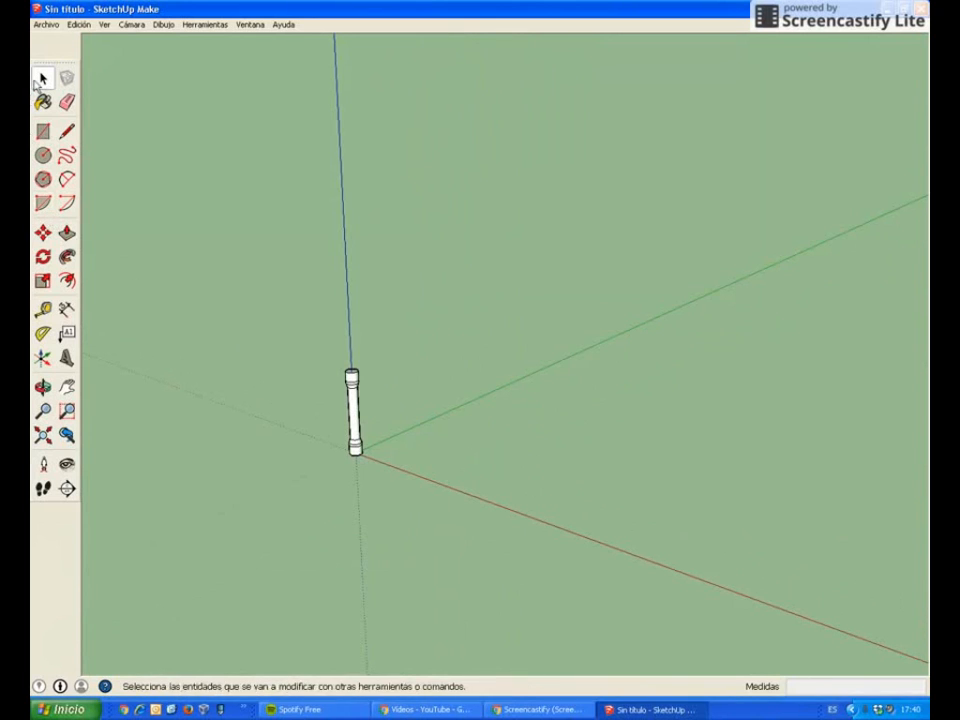
drag(312, 348, 397, 489)
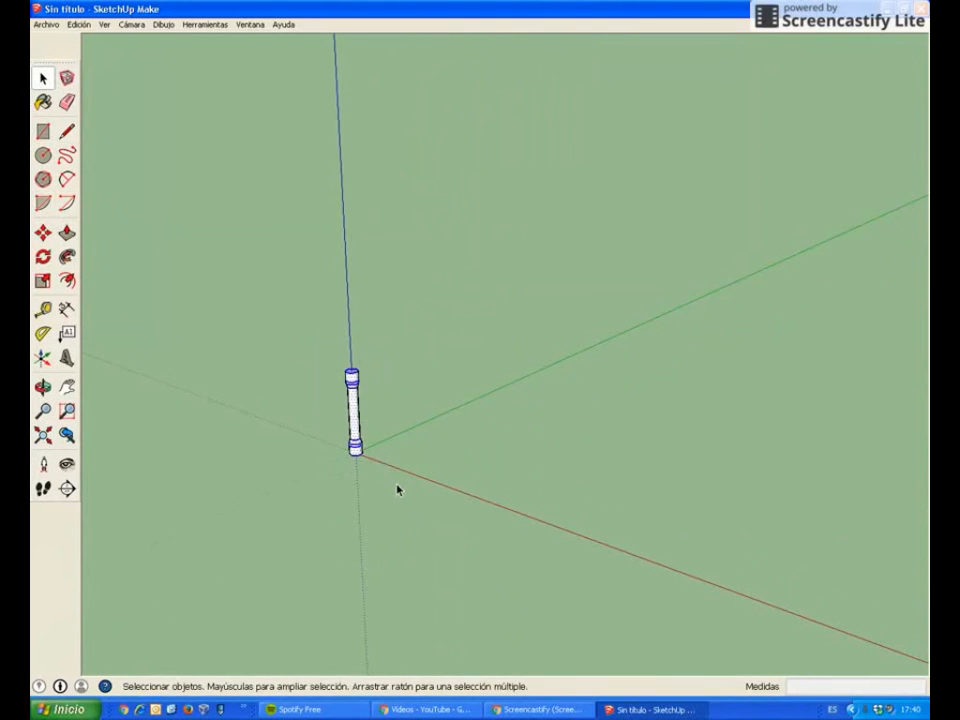
click(43, 232)
click(356, 450)
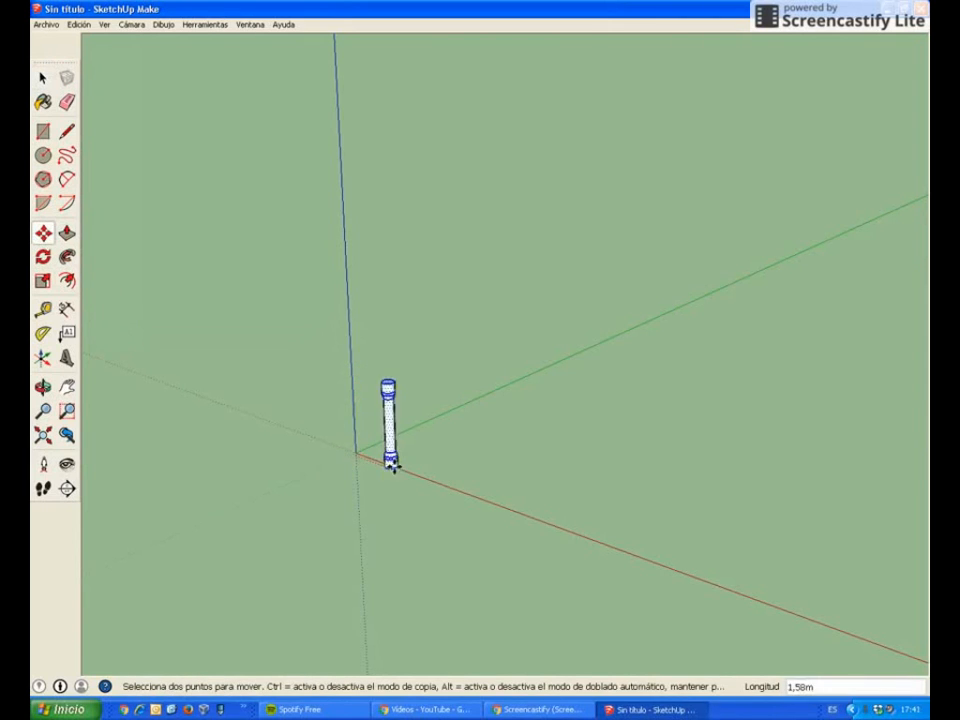
key(ctrl)
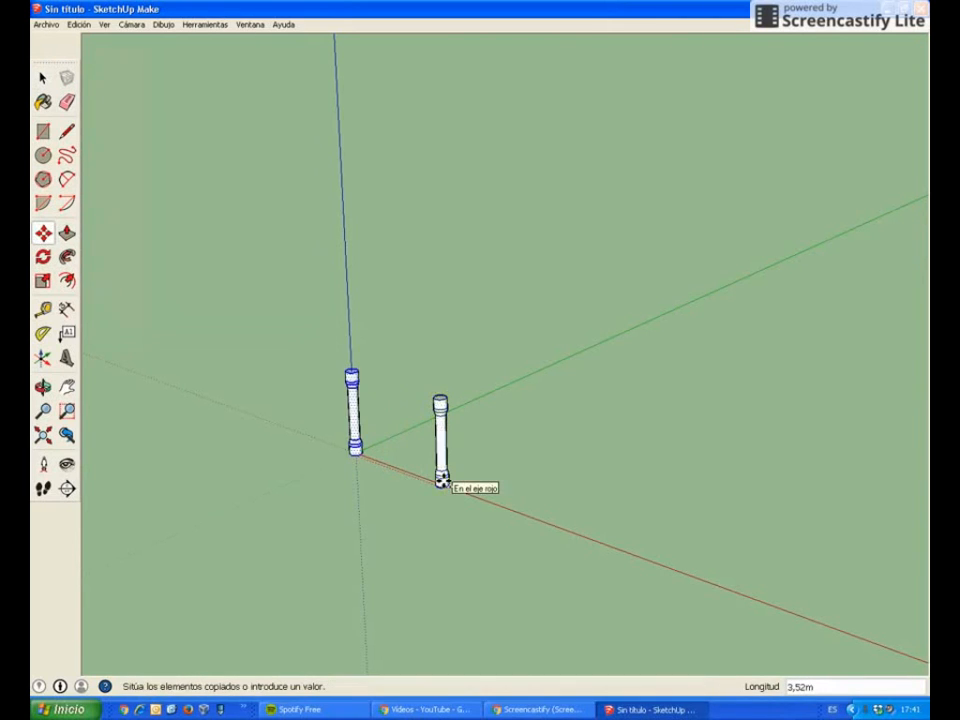
click(712, 580)
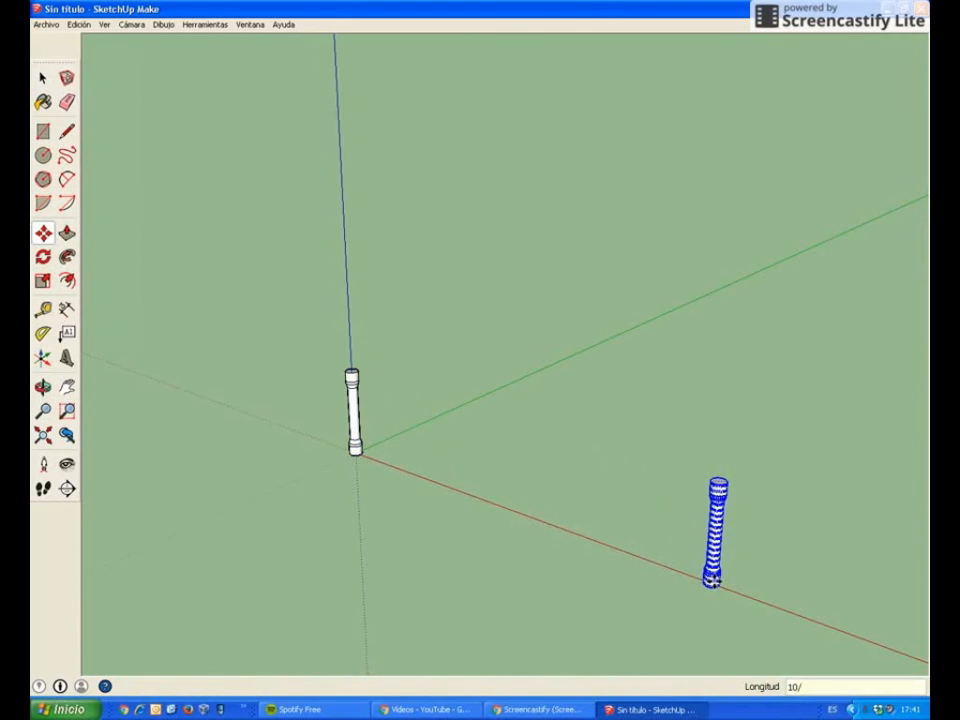
key(Return)
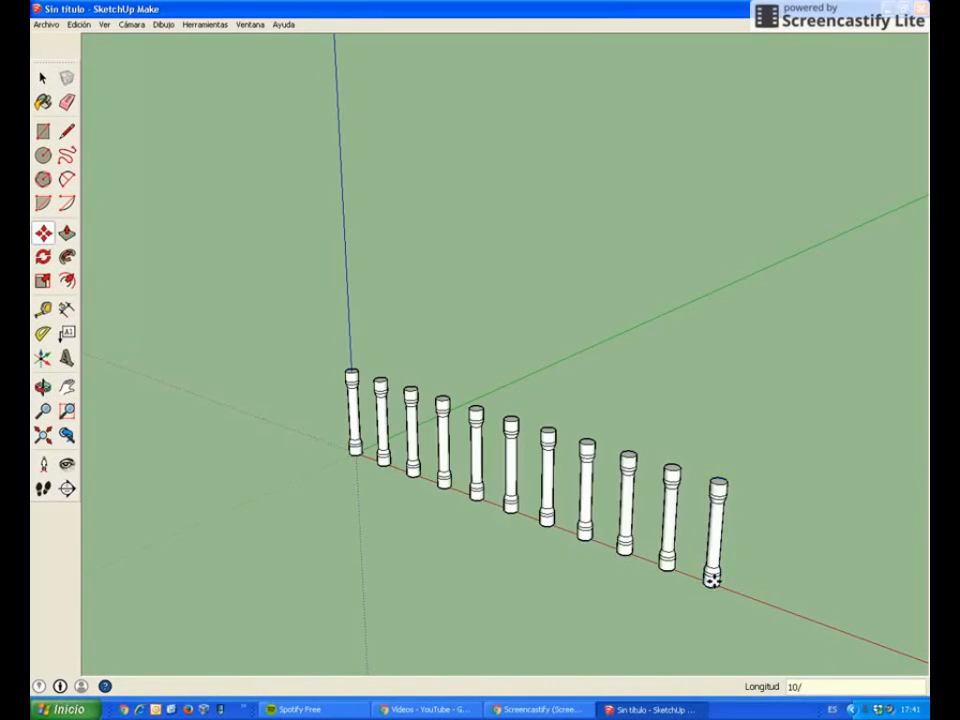
Copy the whole row of columns about 10.42 m along the green axis and divide the distance into 3 evenly spaced rows
middle_drag(470, 592, 401, 568)
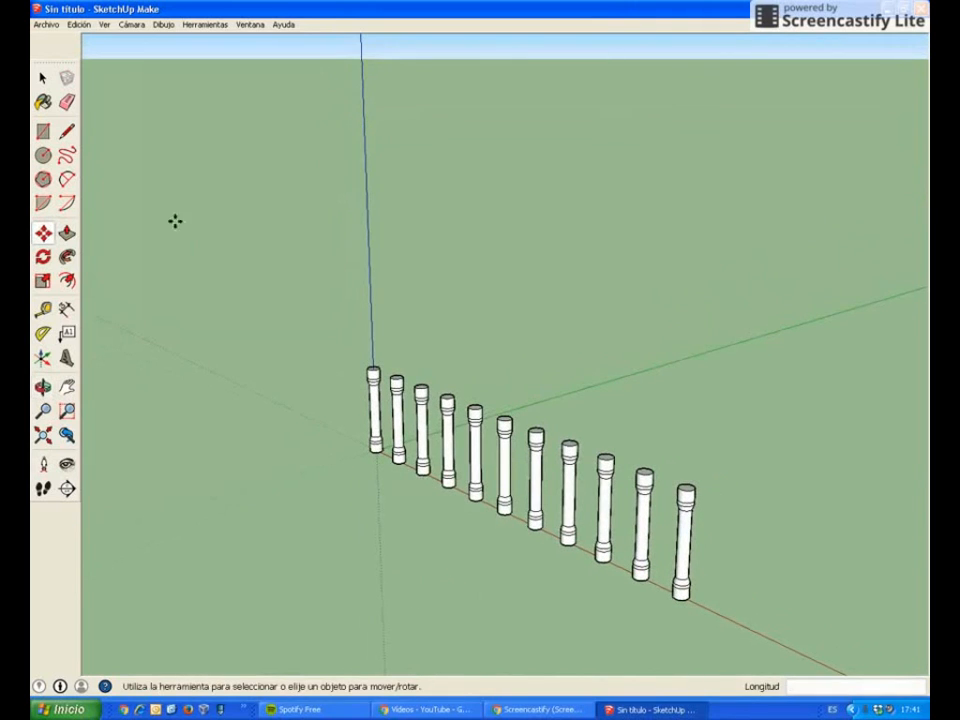
click(43, 77)
drag(322, 317, 741, 636)
middle_drag(741, 636, 588, 608)
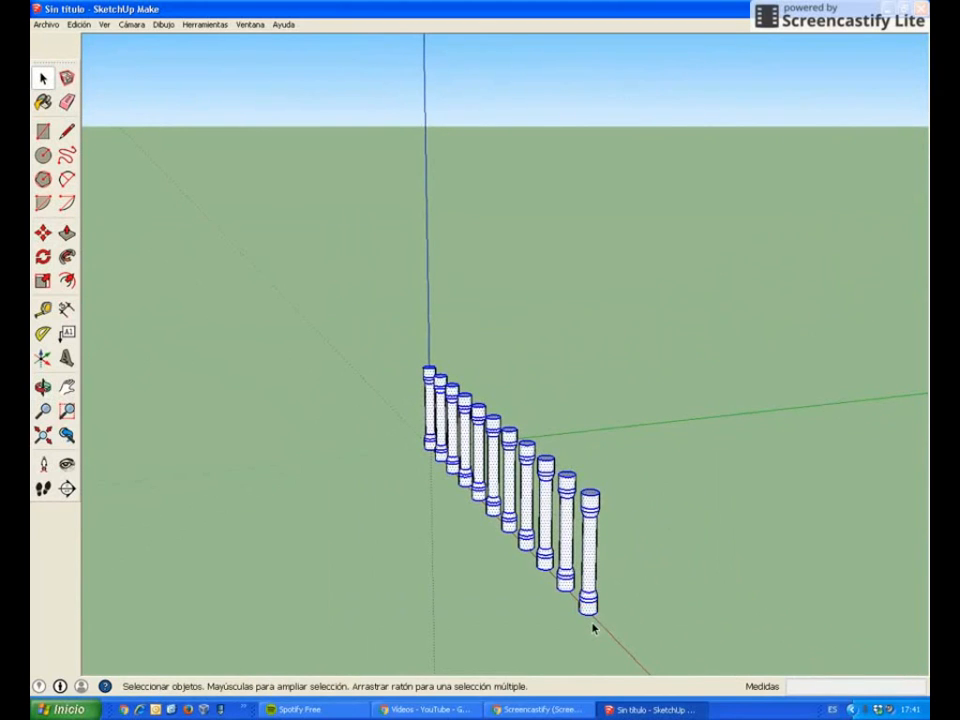
key(m)
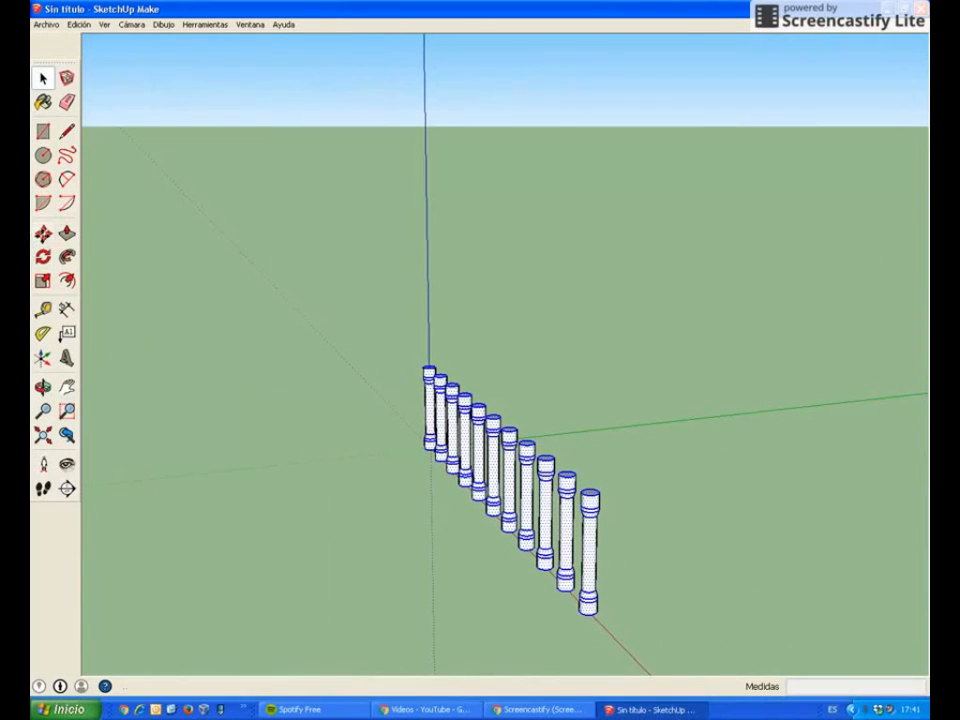
click(588, 608)
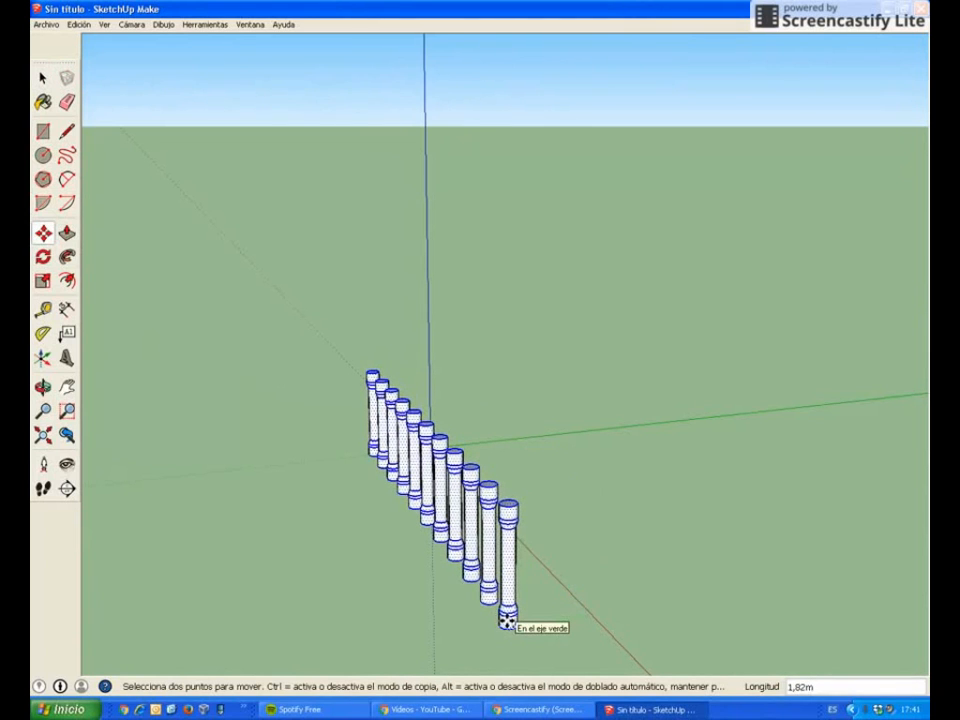
key(ctrl)
scroll(441, 617, down, 3)
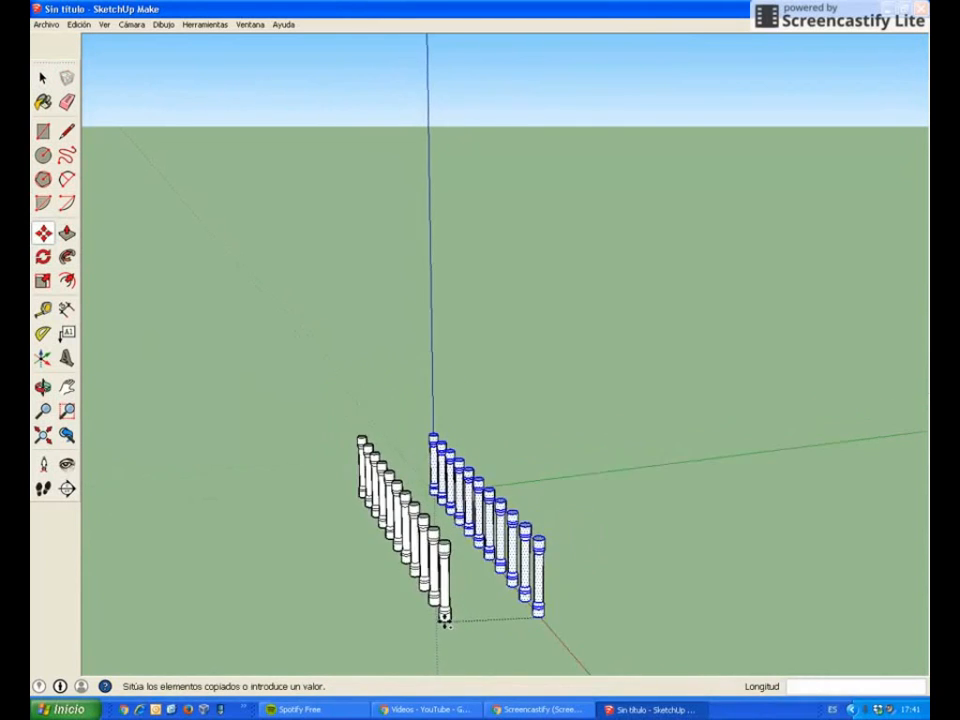
scroll(445, 617, down, 2)
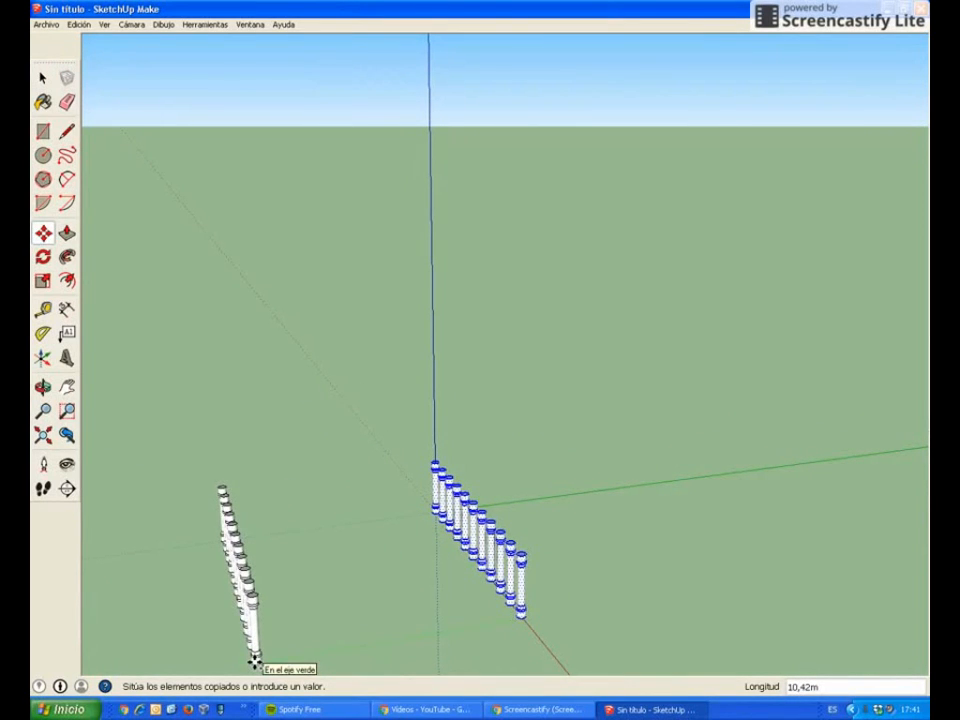
click(255, 660)
text(2)
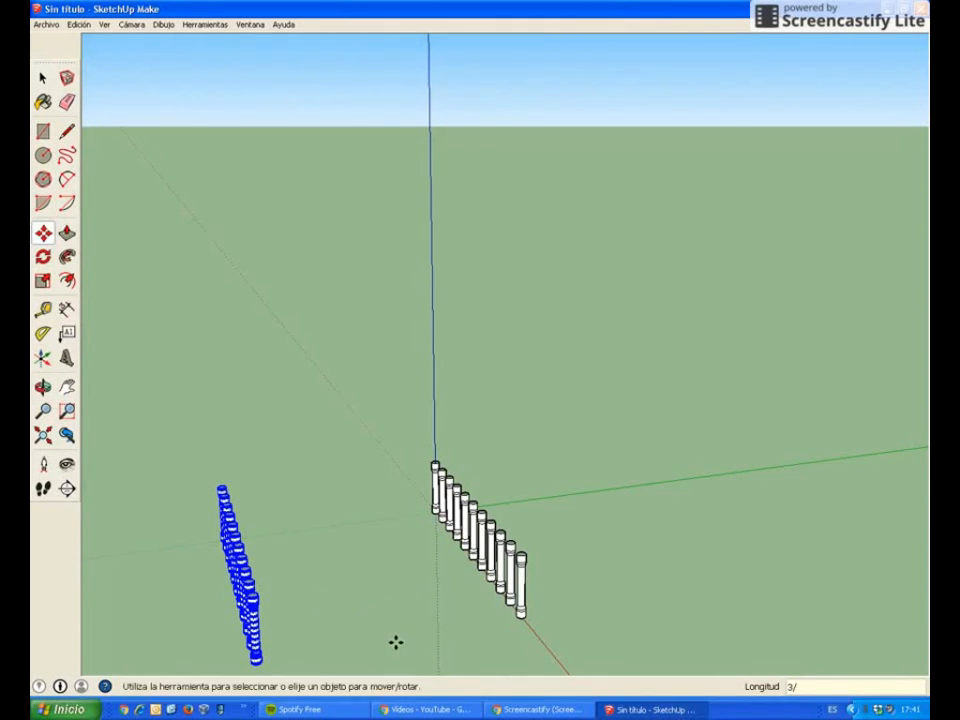
key(Return)
middle_drag(388, 636, 275, 575)
scroll(320, 590, up, 2)
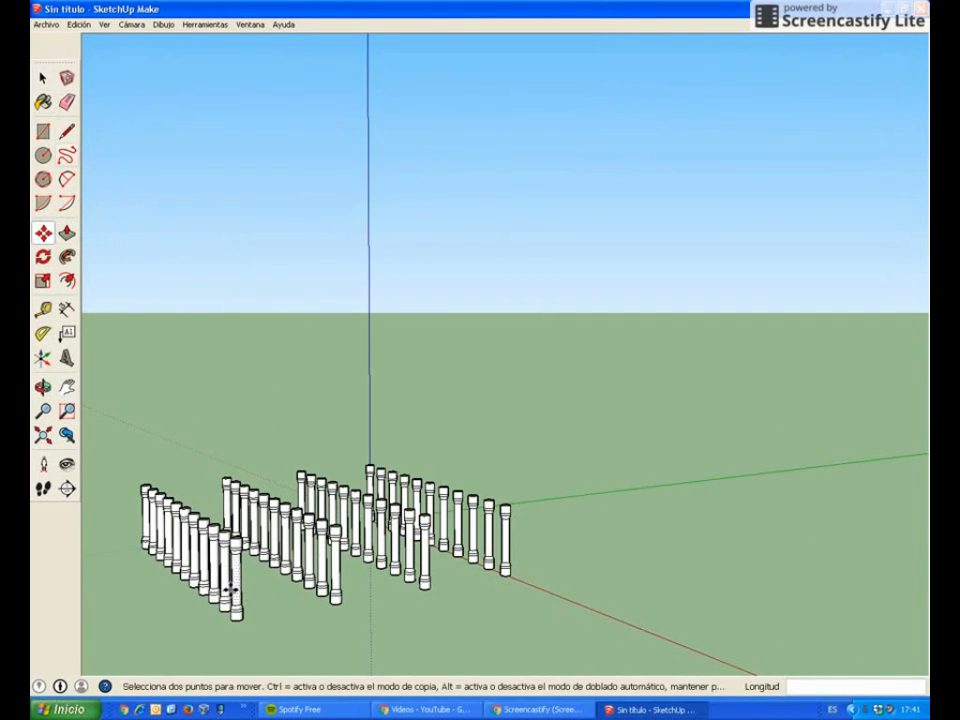
scroll(232, 591, up, 1)
scroll(228, 585, up, 1)
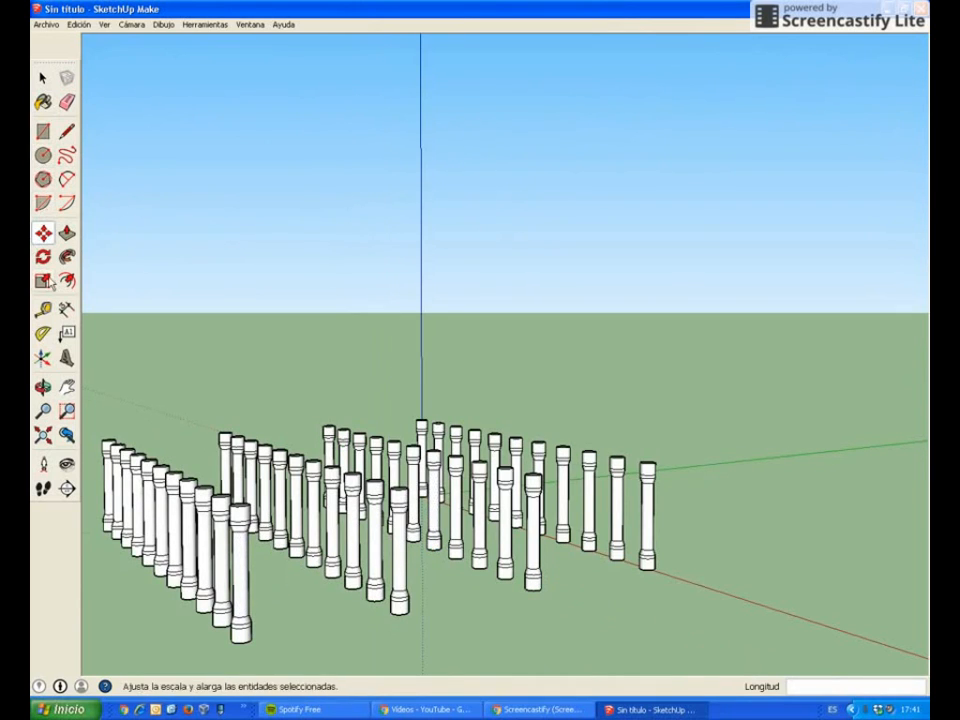
Paint the shafts of the two front columns in one of the middle rows with the yellow Color_D02
click(46, 103)
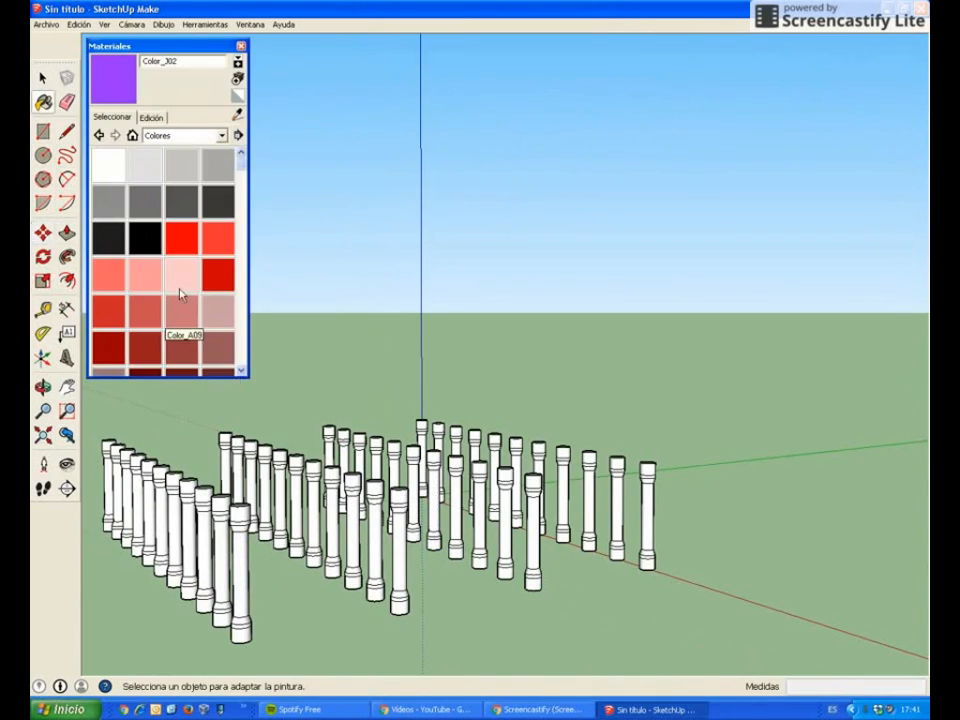
click(244, 187)
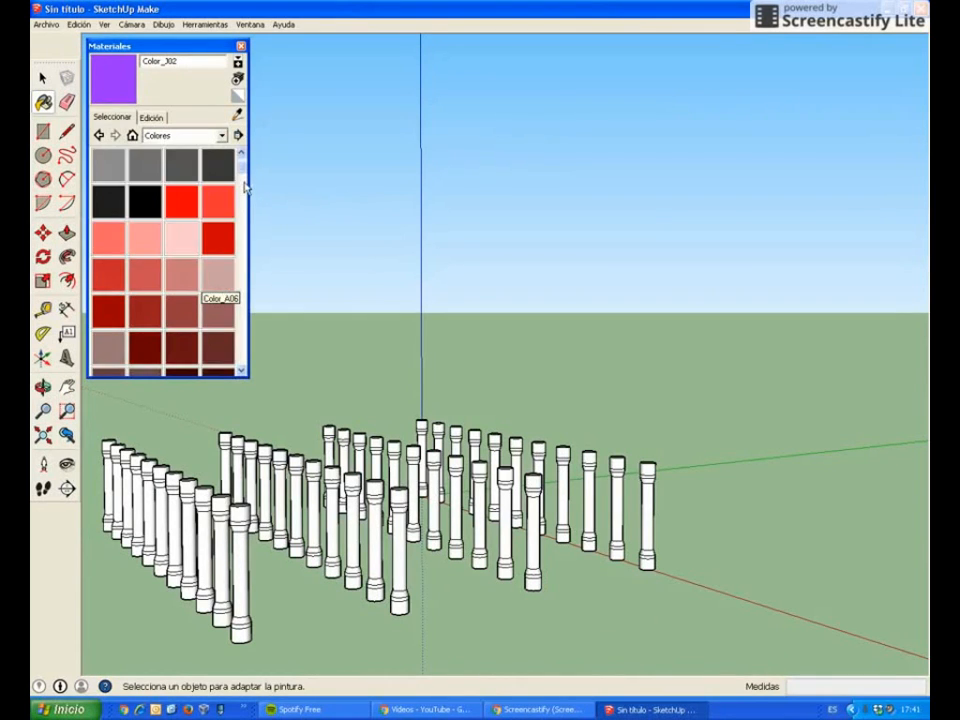
drag(242, 168, 242, 213)
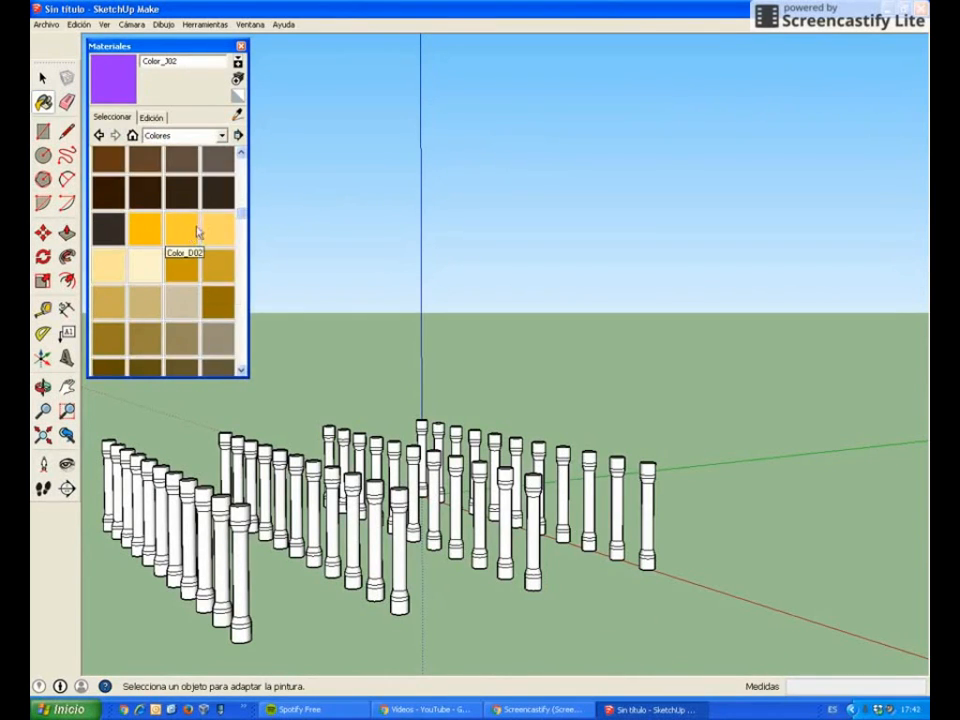
click(188, 229)
click(404, 557)
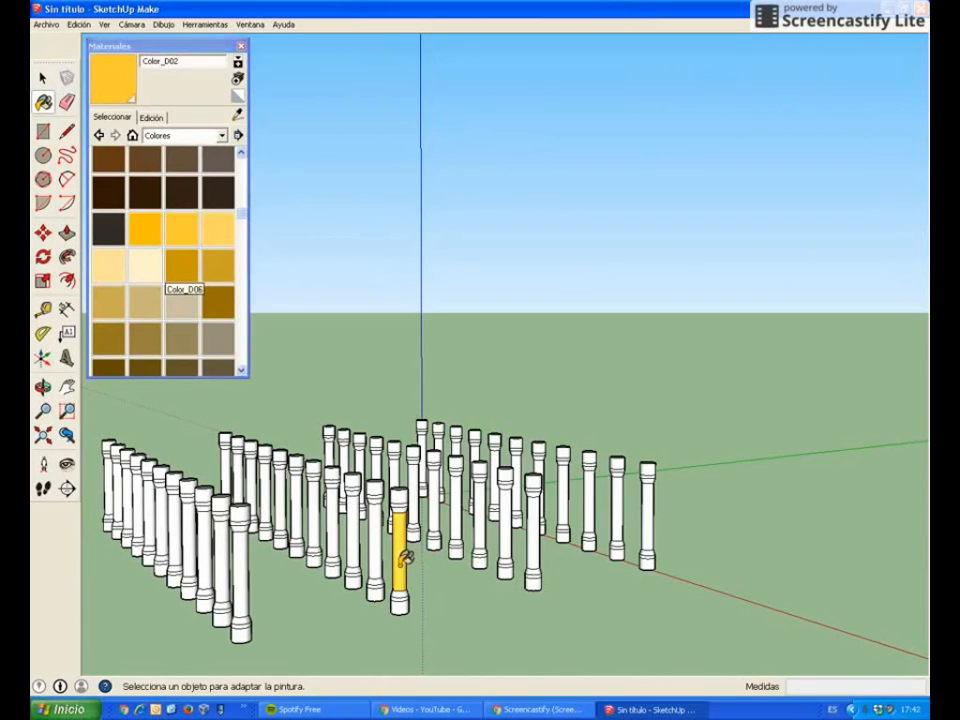
click(380, 547)
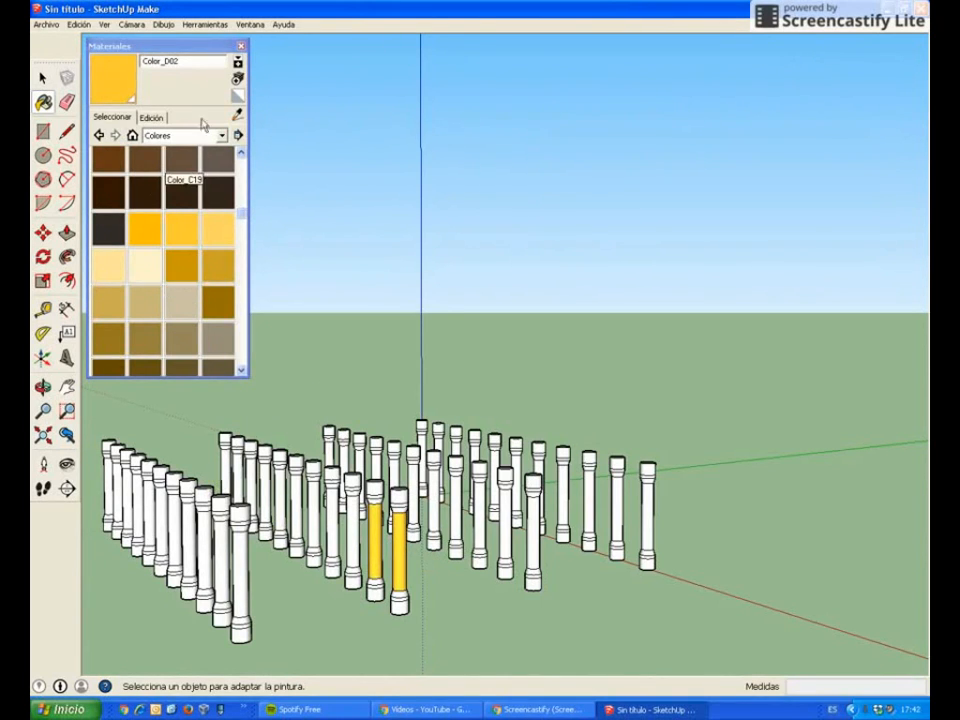
click(241, 47)
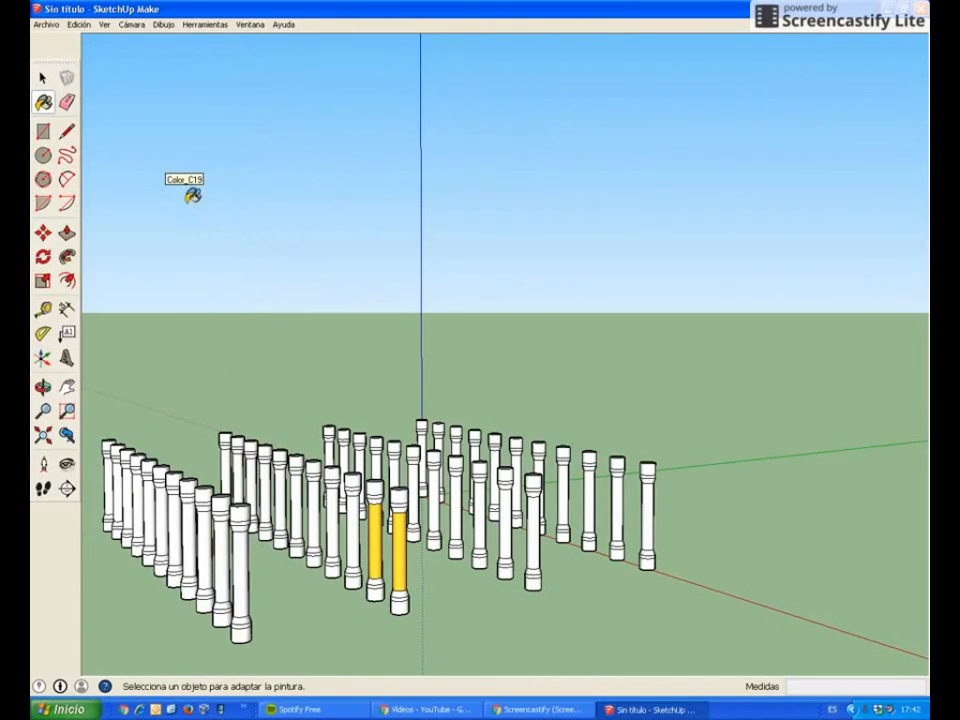
scroll(396, 553, down, 2)
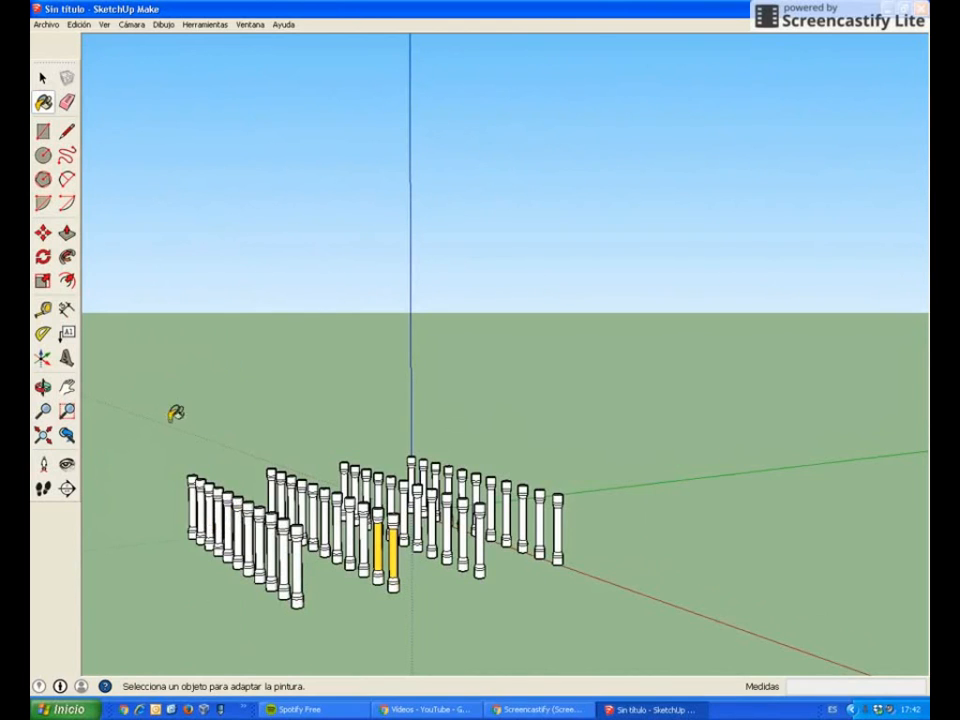
Undo the shaft painting and the column copies, back to the single original column
click(78, 24)
click(92, 40)
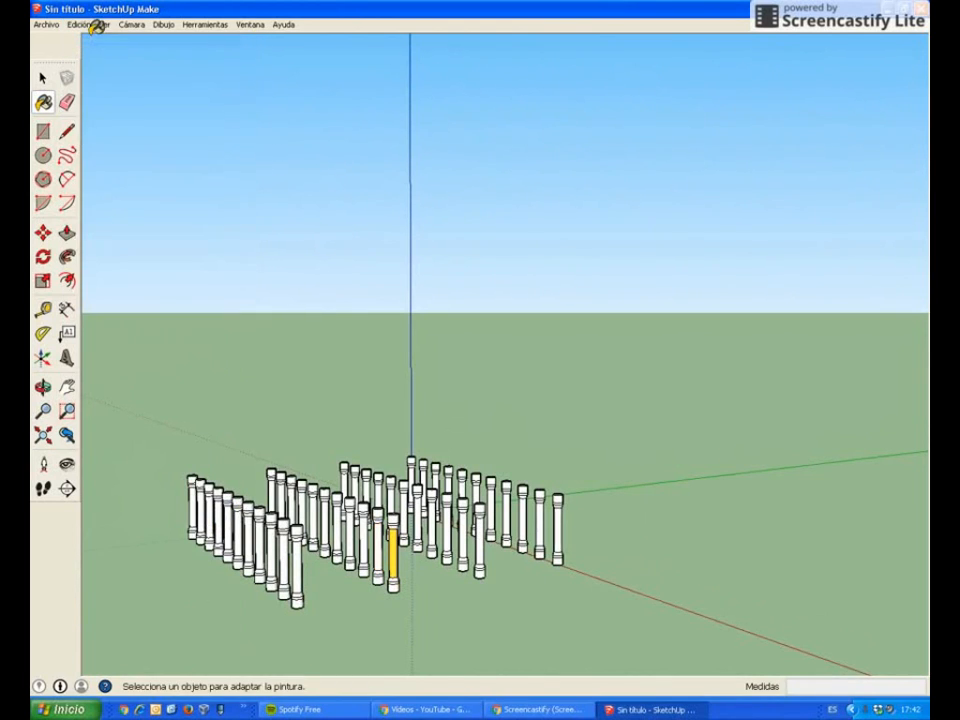
key(ctrl+z)
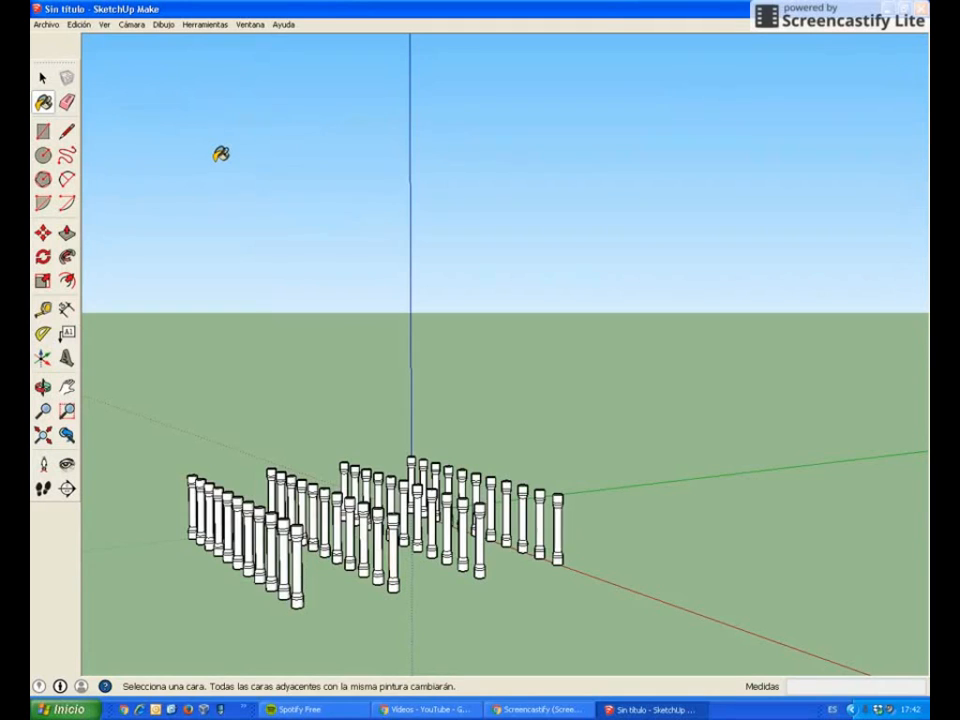
key(ctrl+z)
Turn the entire column into a component named columna, replacing the selected geometry
scroll(360, 551, up, 5)
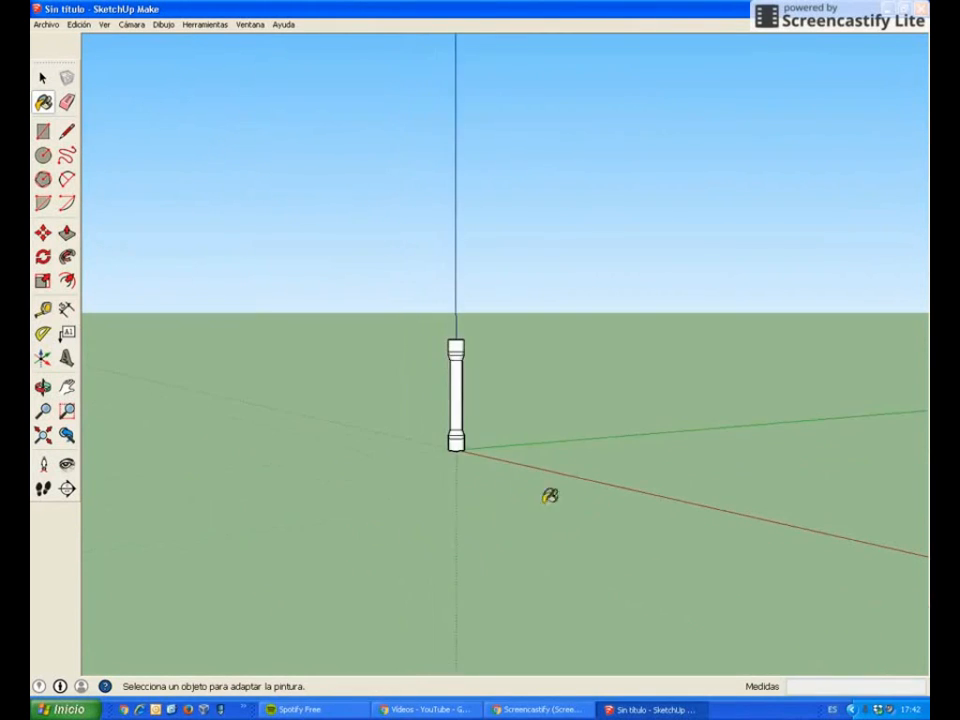
middle_drag(386, 369, 384, 482)
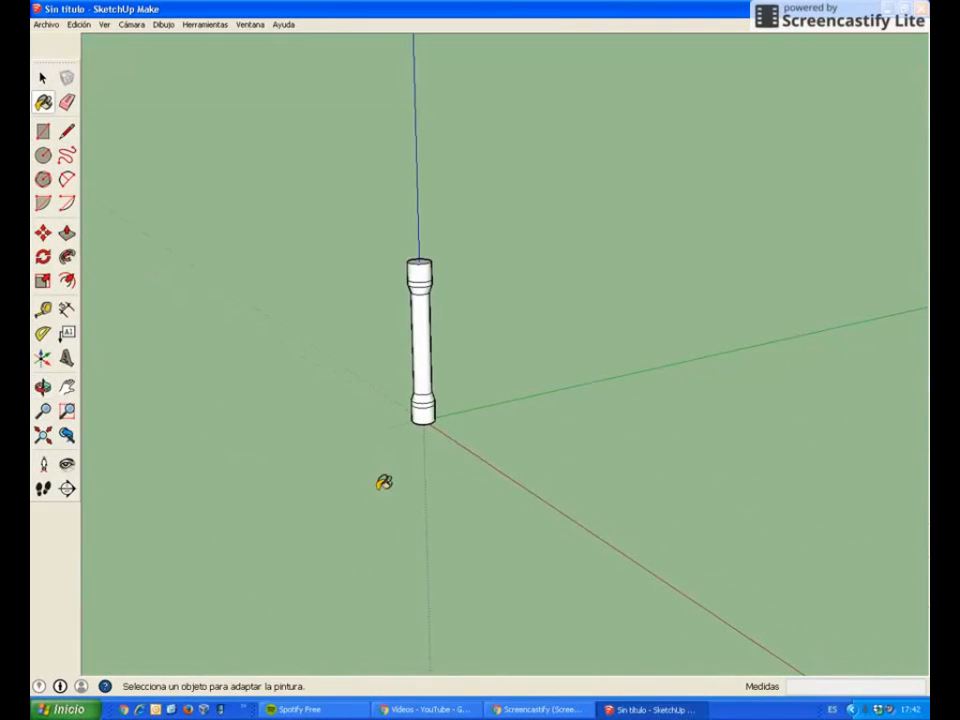
click(43, 77)
drag(380, 234, 471, 458)
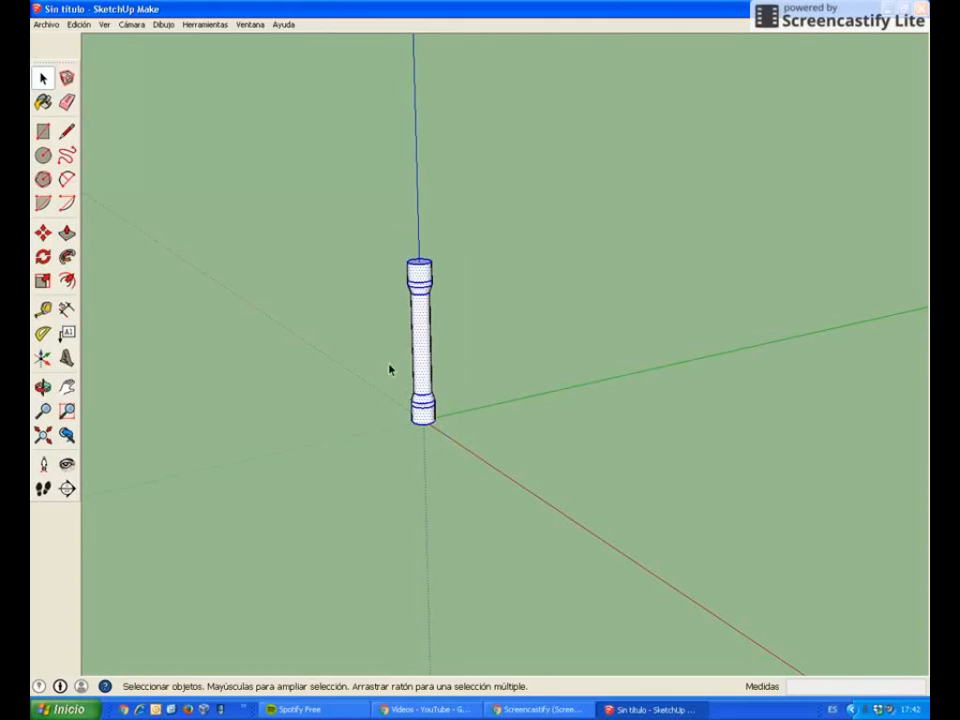
click(66, 78)
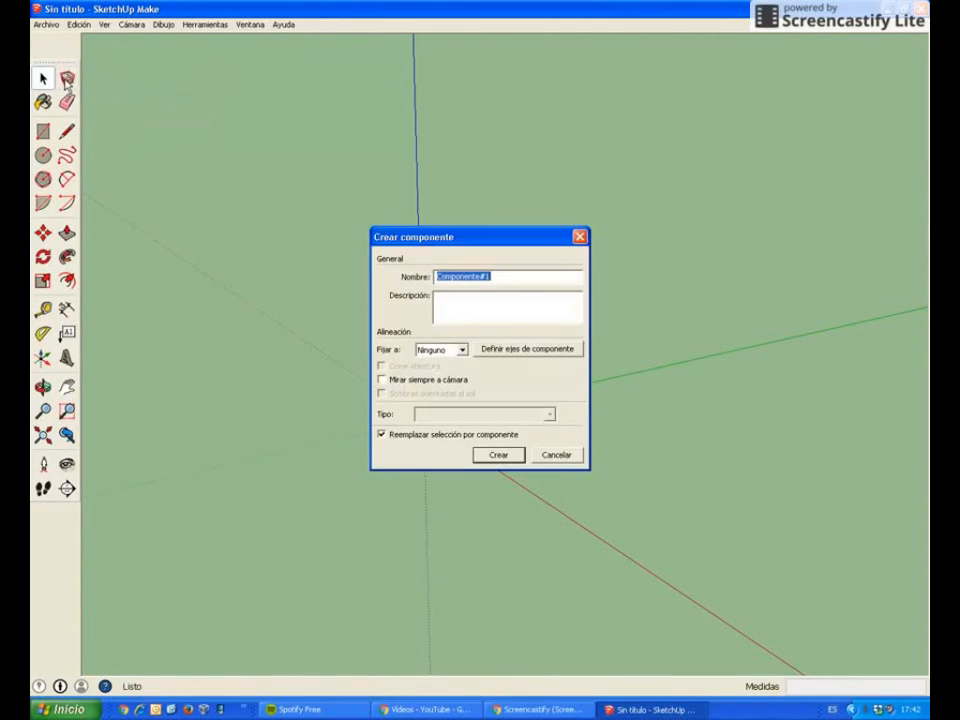
text(columna)
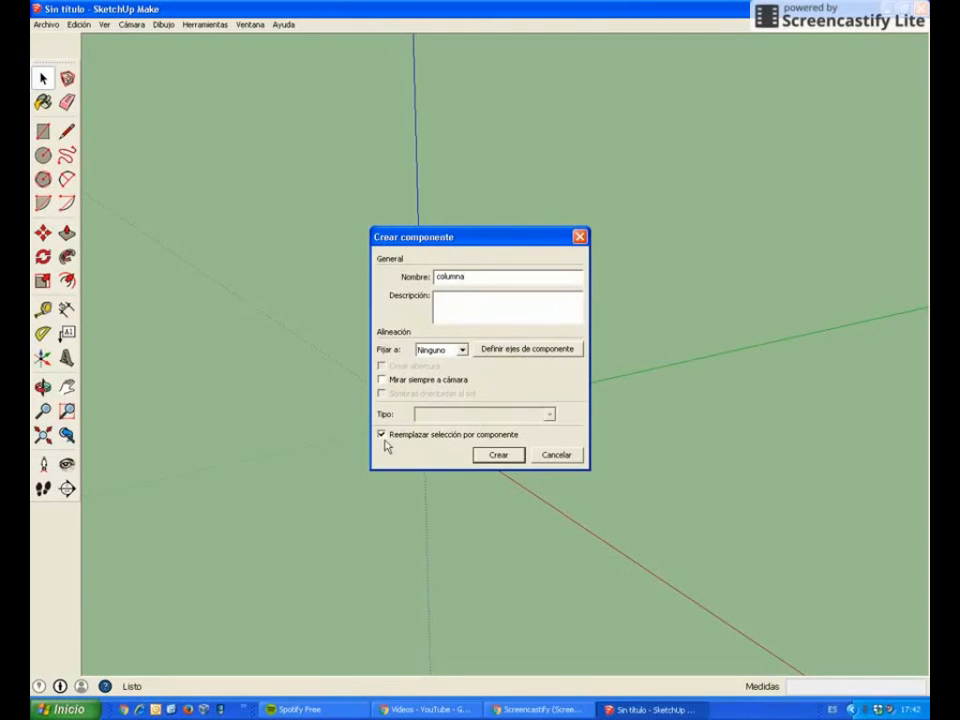
click(501, 459)
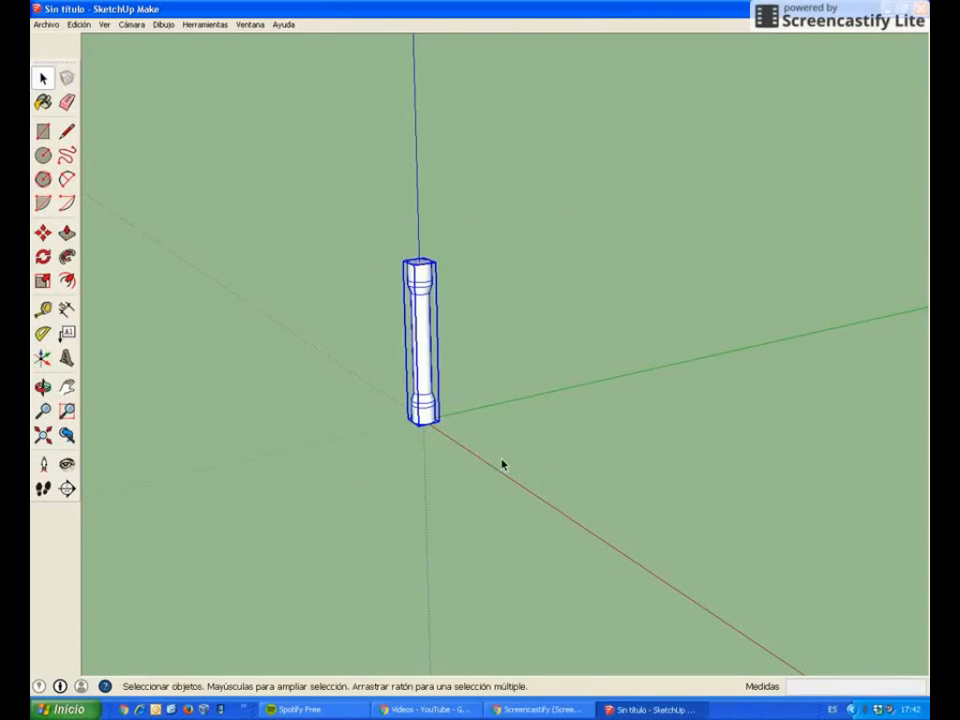
Select and deselect the column repeatedly at different parts to check that it behaves as a single object
click(520, 440)
click(425, 341)
click(561, 443)
click(430, 347)
click(371, 331)
click(416, 281)
click(347, 346)
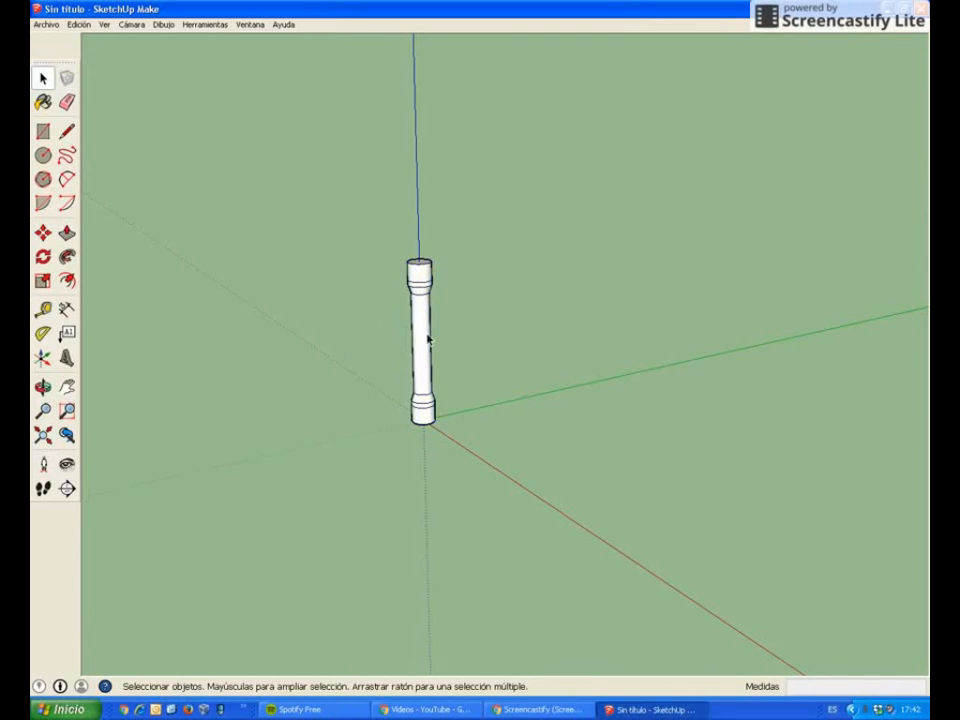
click(425, 292)
scroll(425, 447, down, 2)
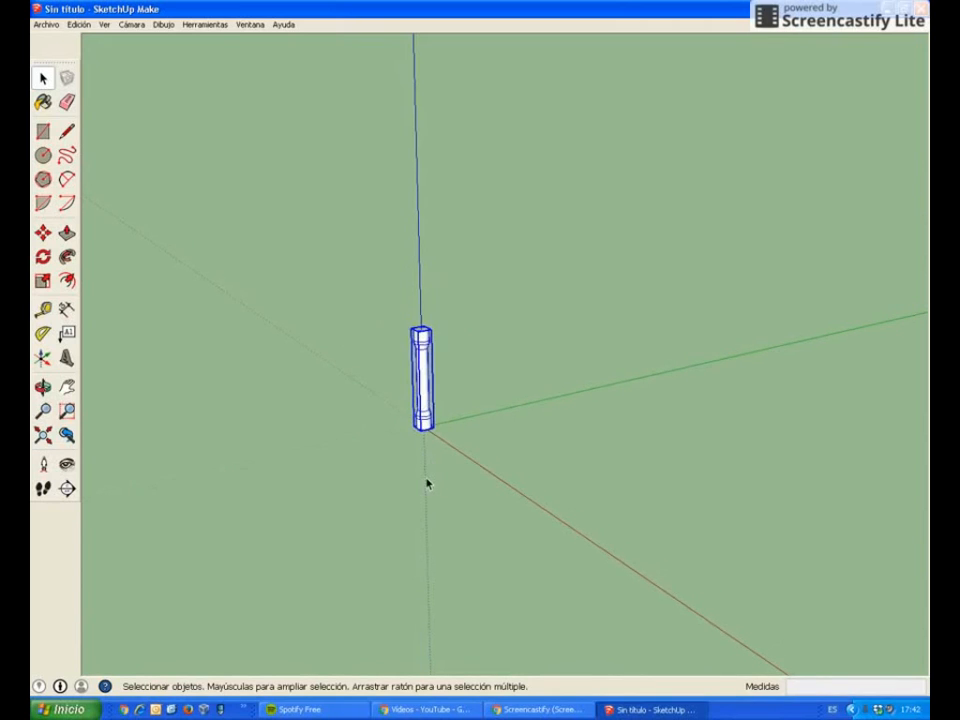
scroll(427, 484, down, 1)
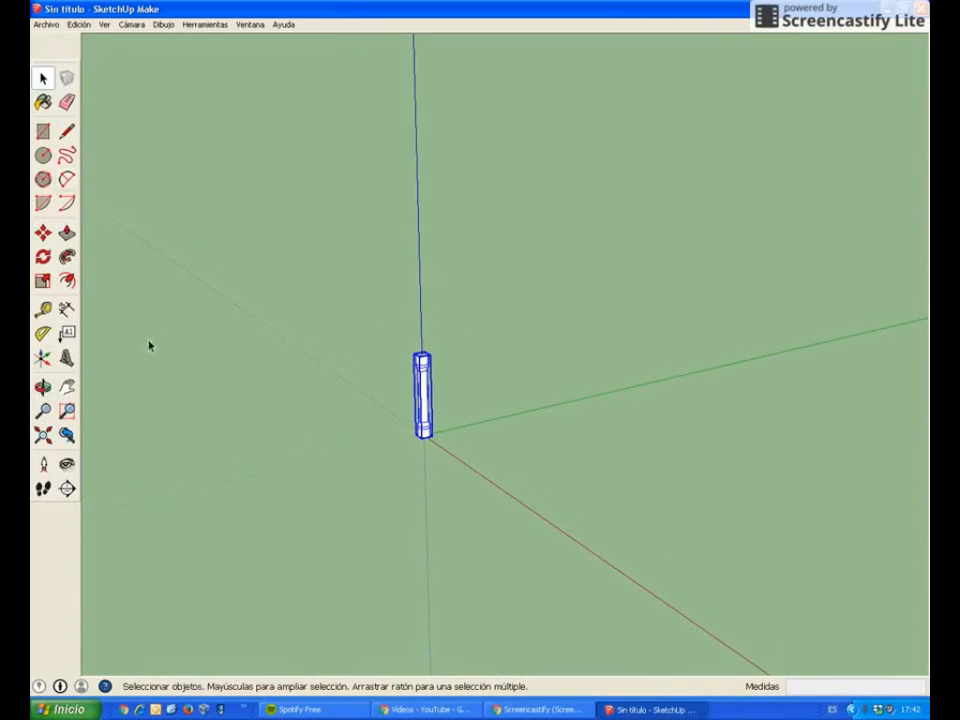
click(43, 233)
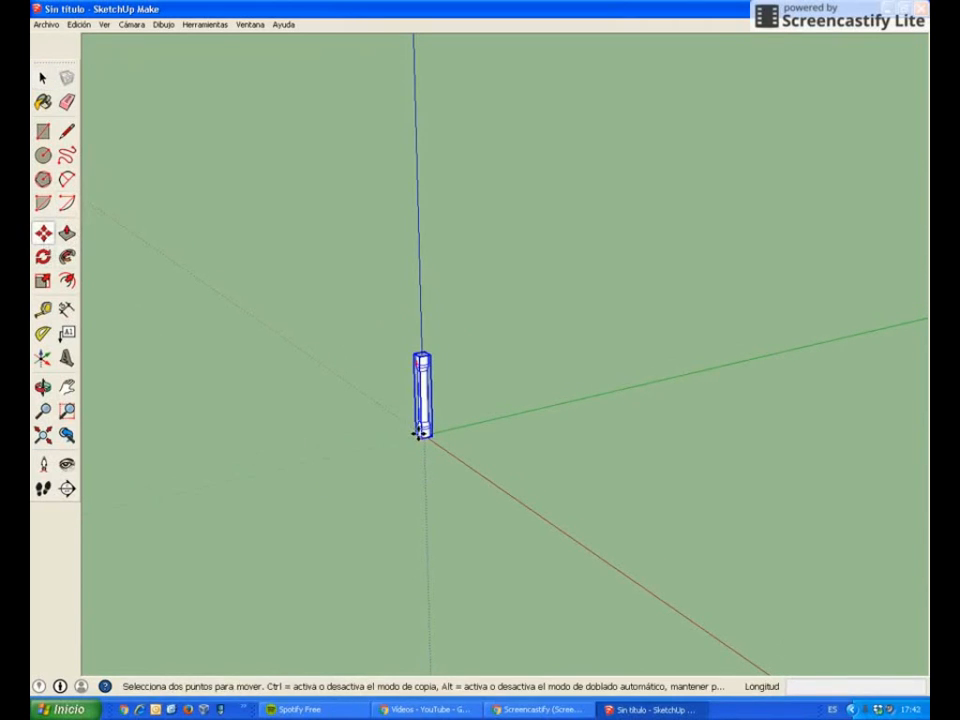
click(419, 433)
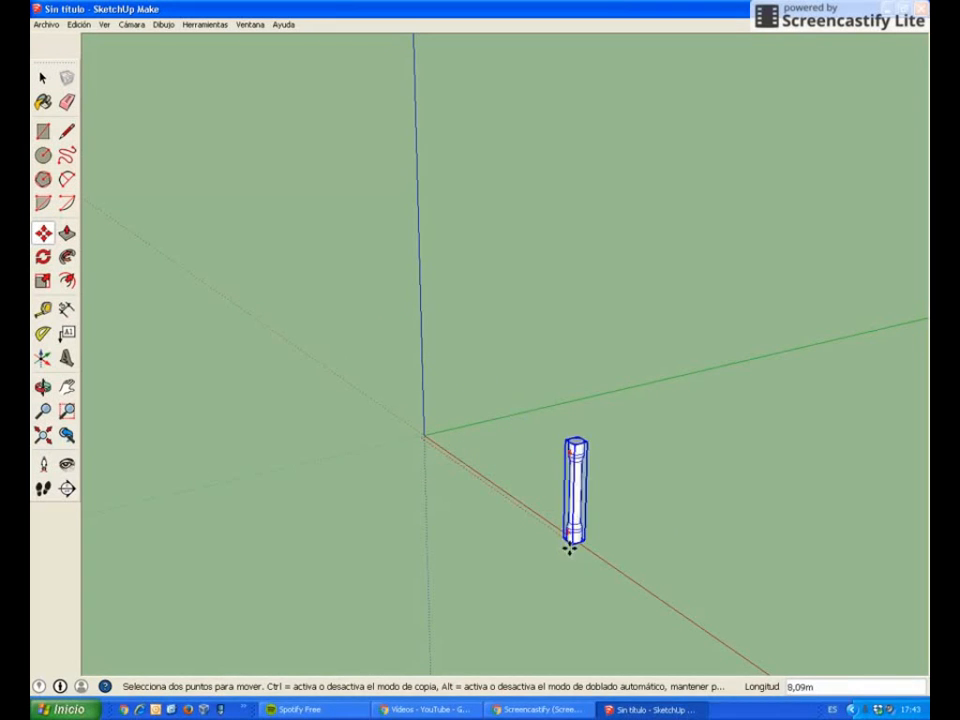
click(679, 620)
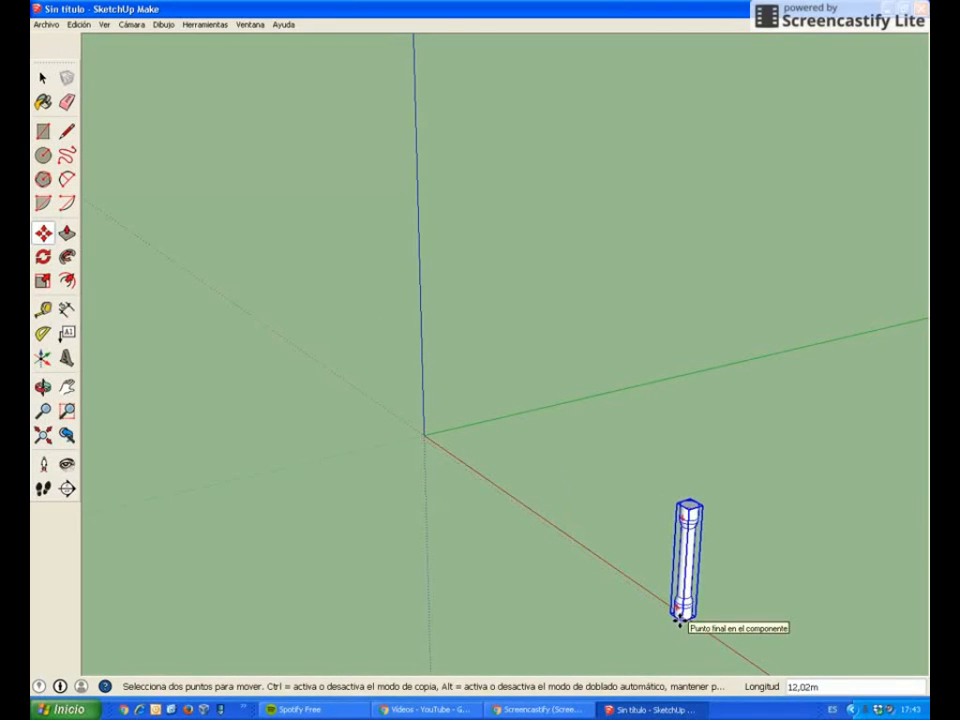
key(ctrl+z)
Copy the column about 11.7 m along the red axis and divide the distance into a row with 6/
click(424, 437)
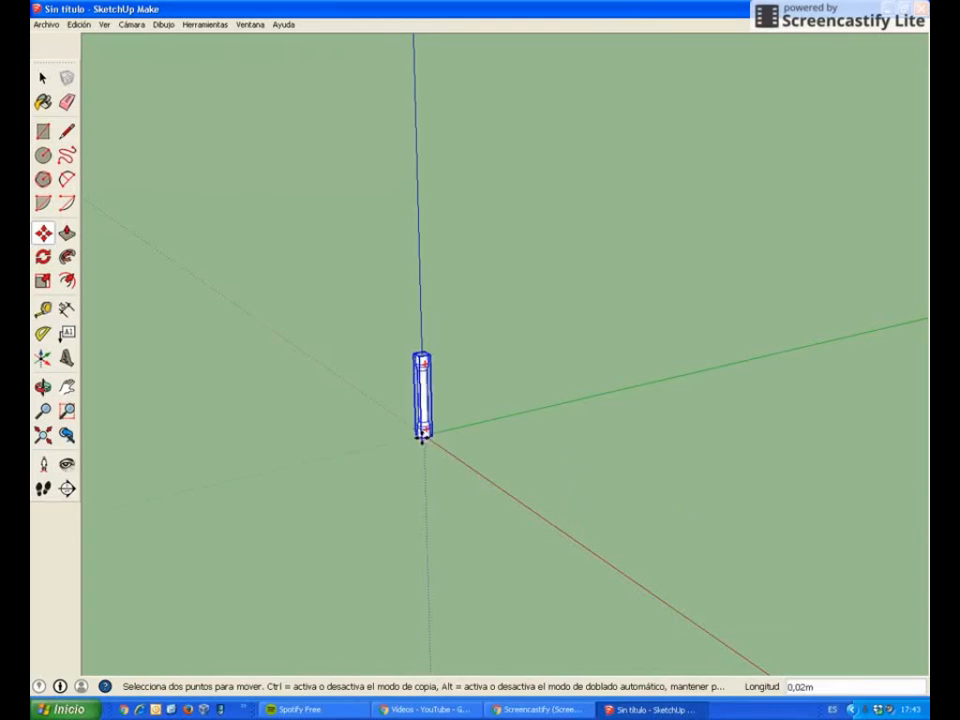
key(ctrl)
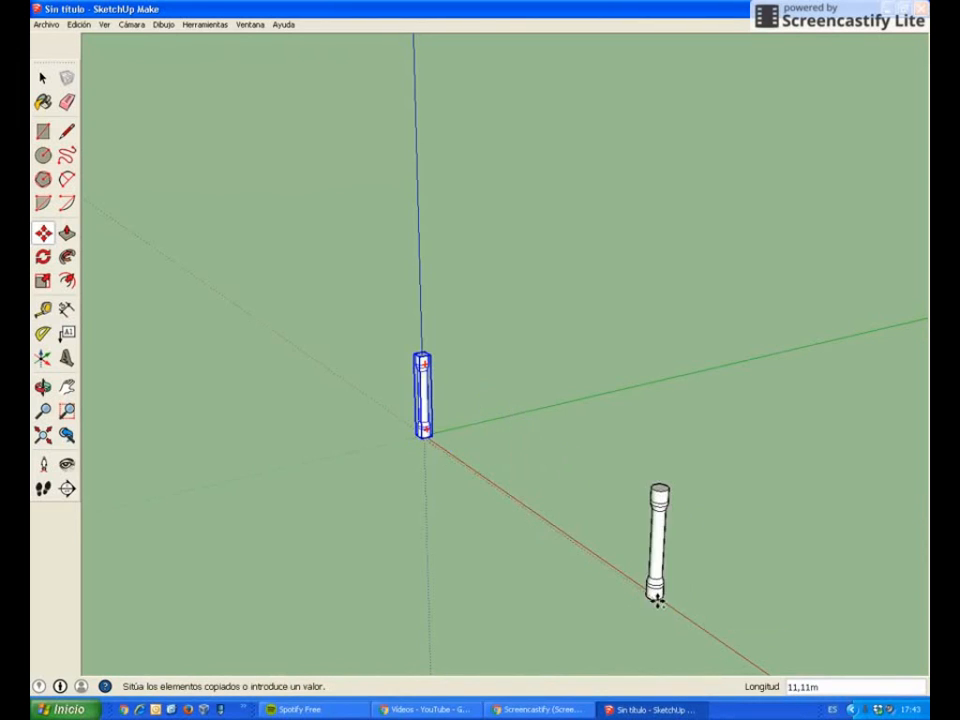
click(674, 611)
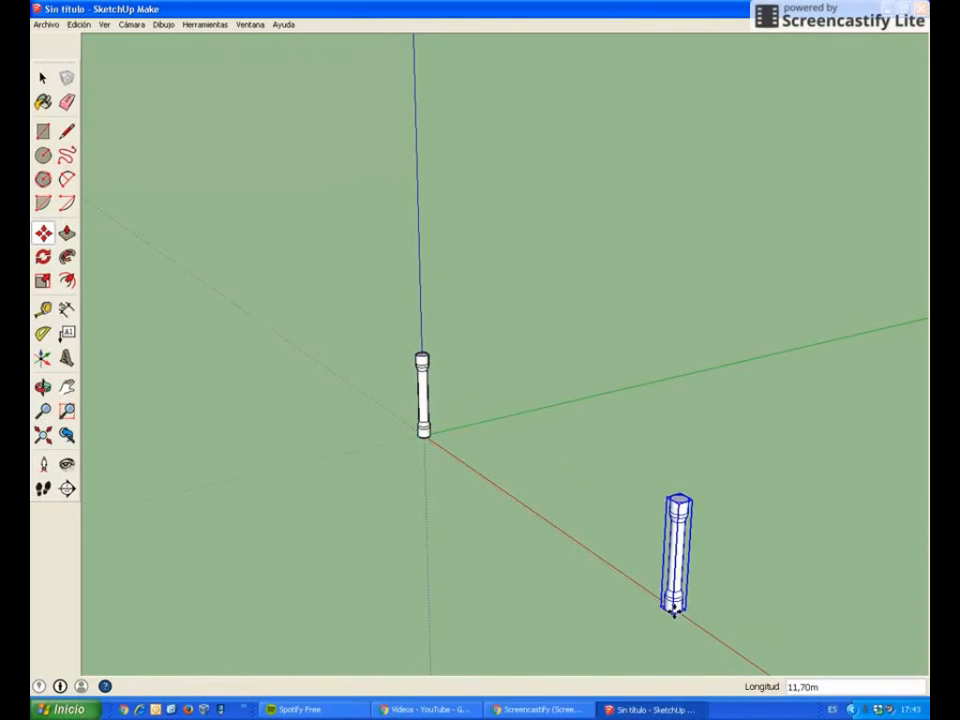
key(Return)
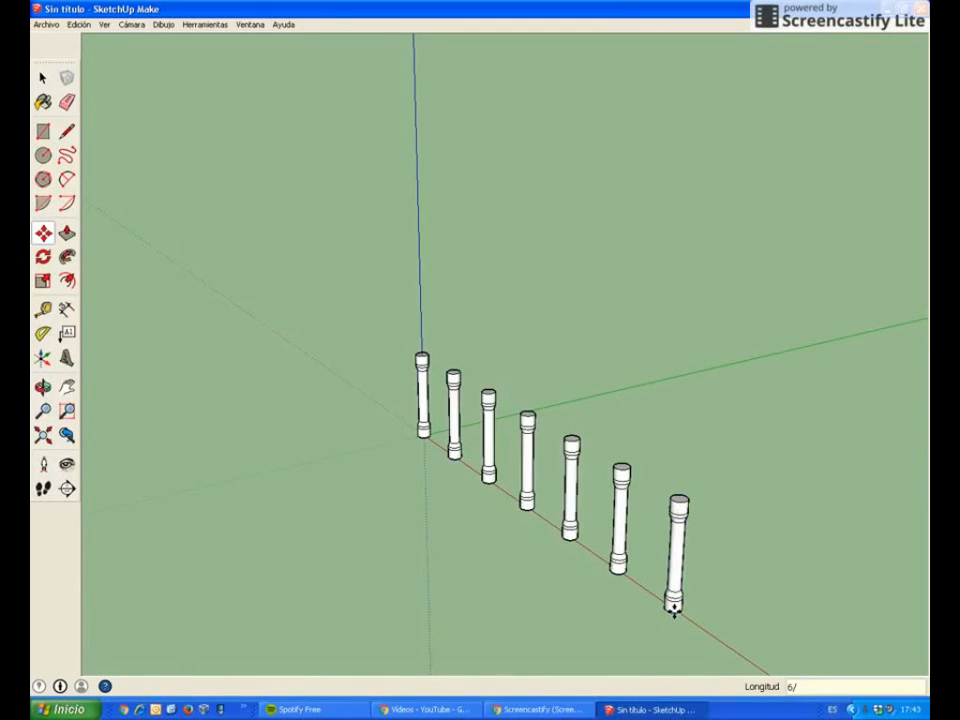
Copy the whole row of seven columns about 8.36 m sideways, parallel to the green axis, and divide the distance with 3/
middle_drag(574, 596, 540, 585)
scroll(542, 581, down, 3)
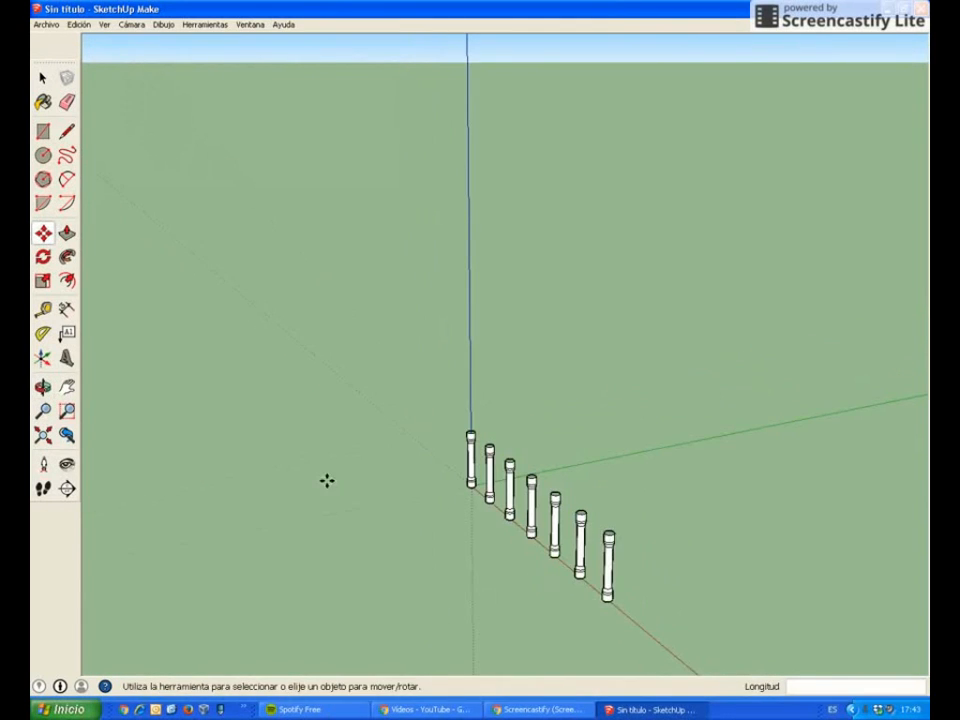
click(43, 77)
drag(430, 396, 653, 634)
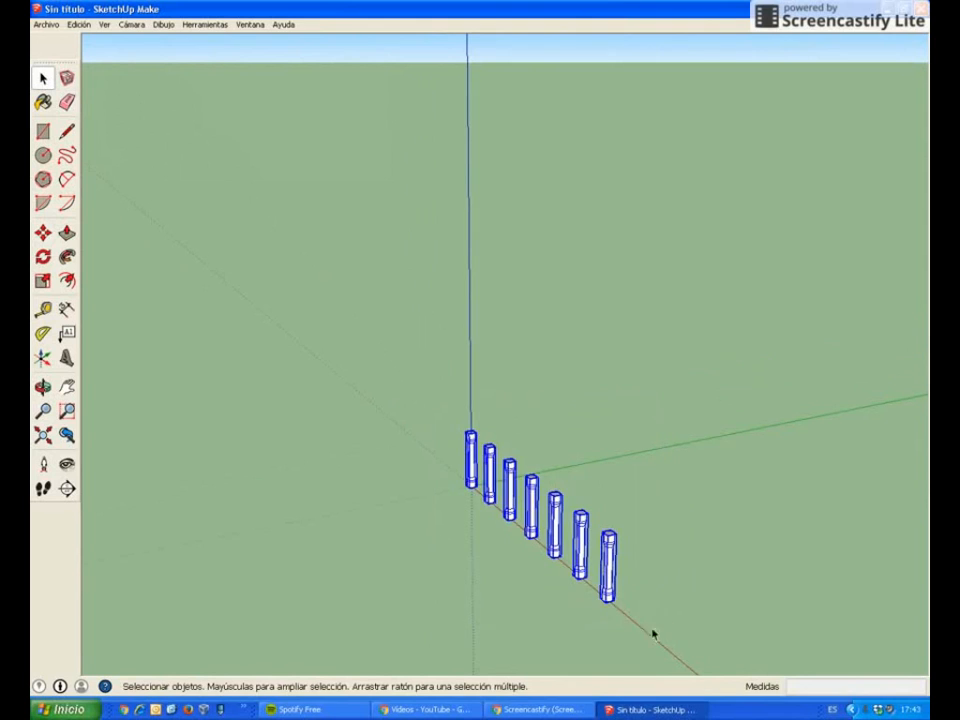
click(43, 232)
click(608, 597)
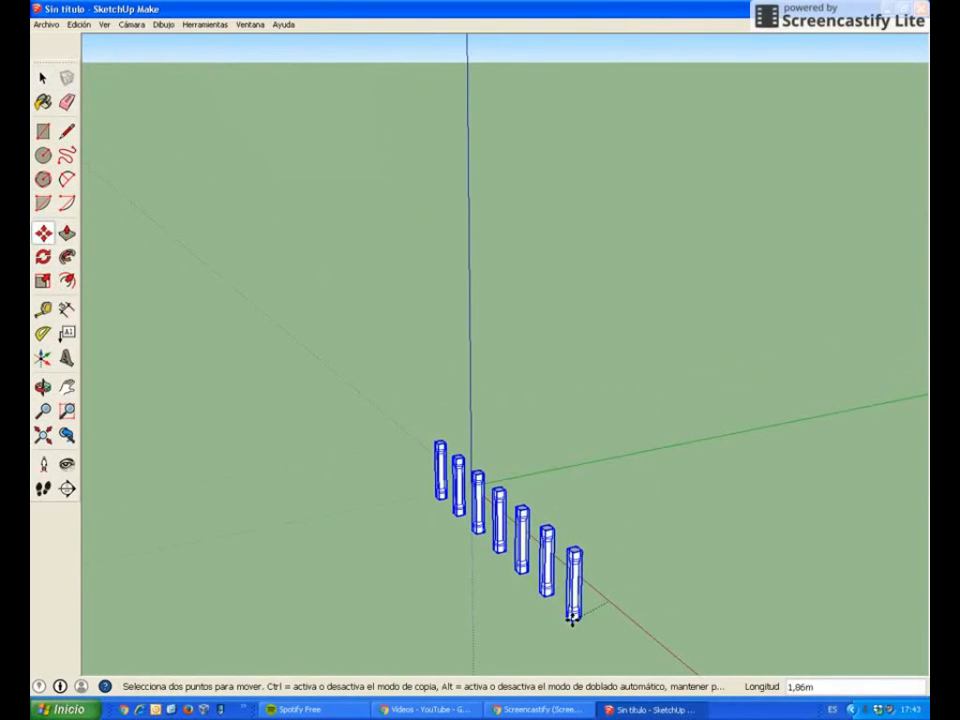
key(ctrl)
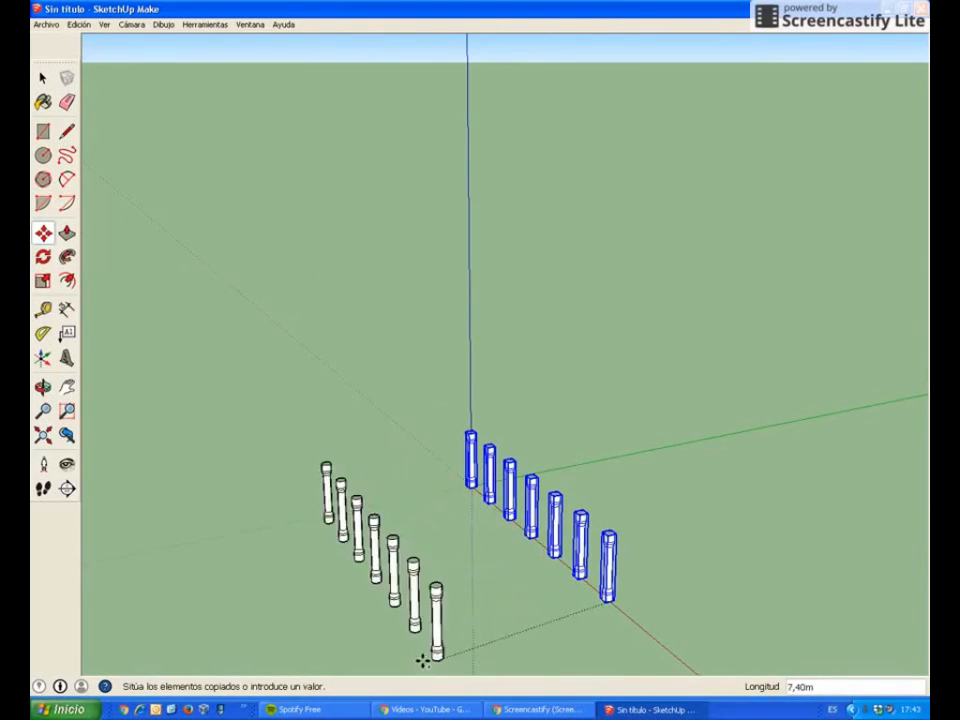
click(392, 655)
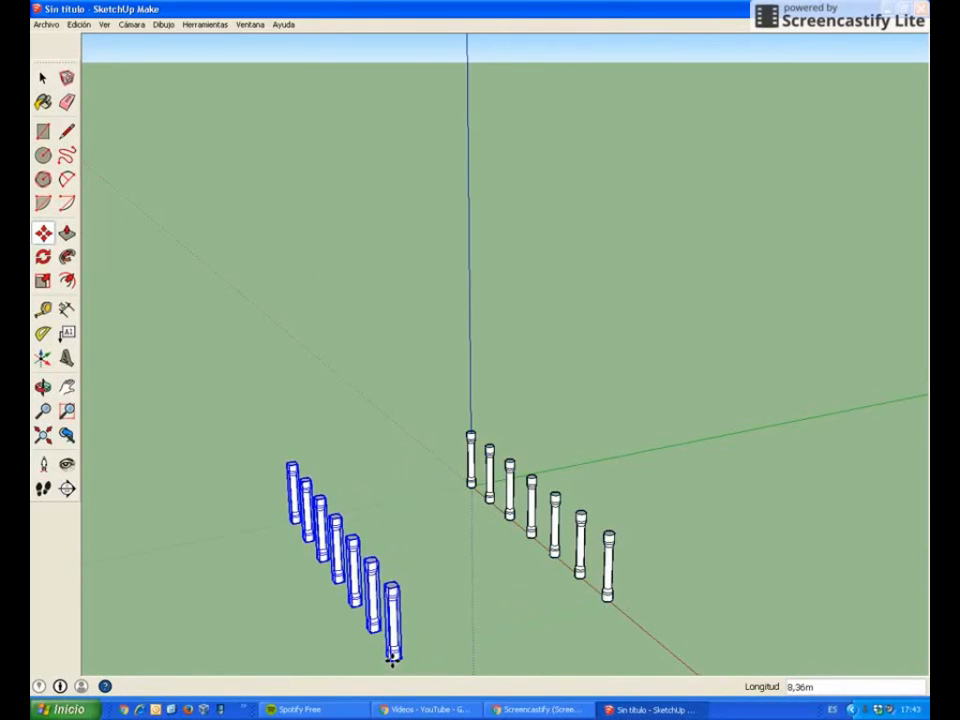
text(3/)
key(Return)
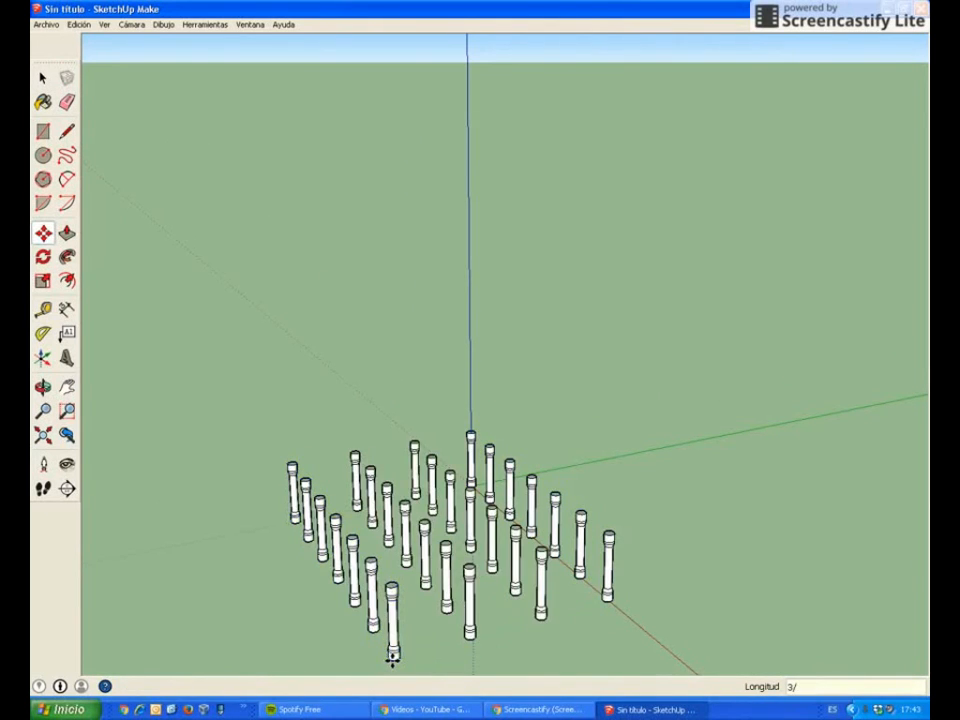
Edit the component of the frontmost column, paint its shaft with the orange Color_B03, and leave component editing
middle_drag(574, 664, 561, 615)
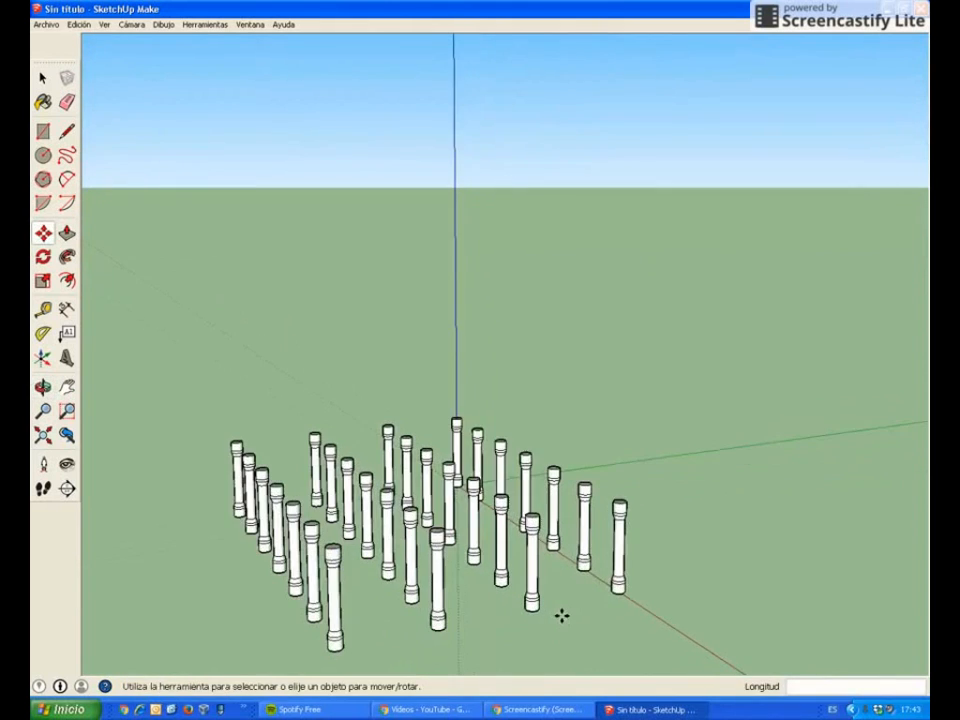
middle_drag(435, 579, 311, 585)
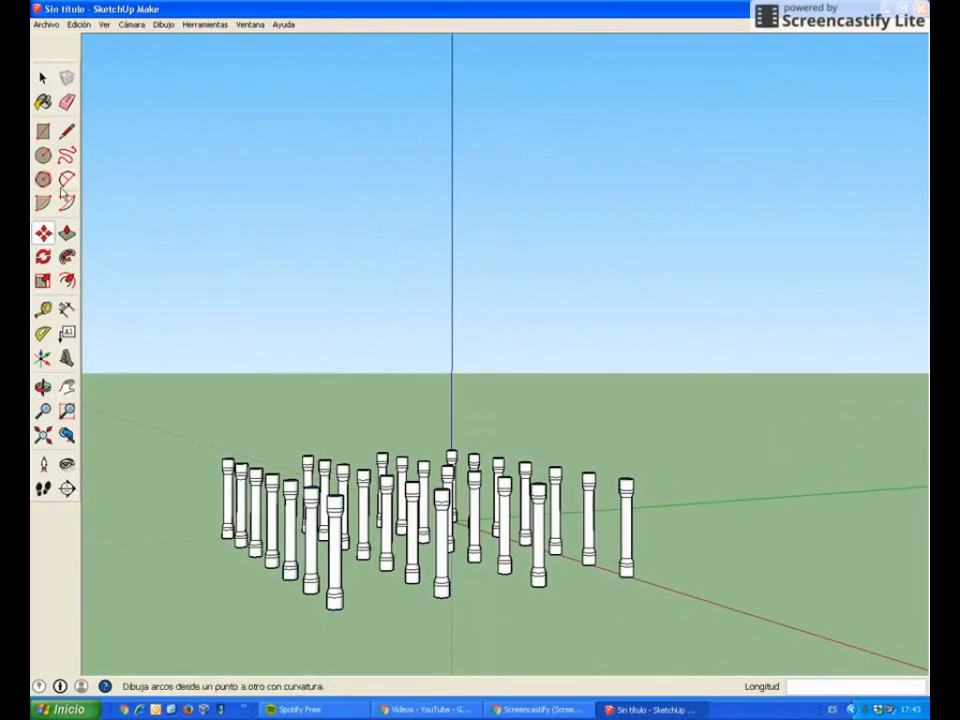
click(43, 78)
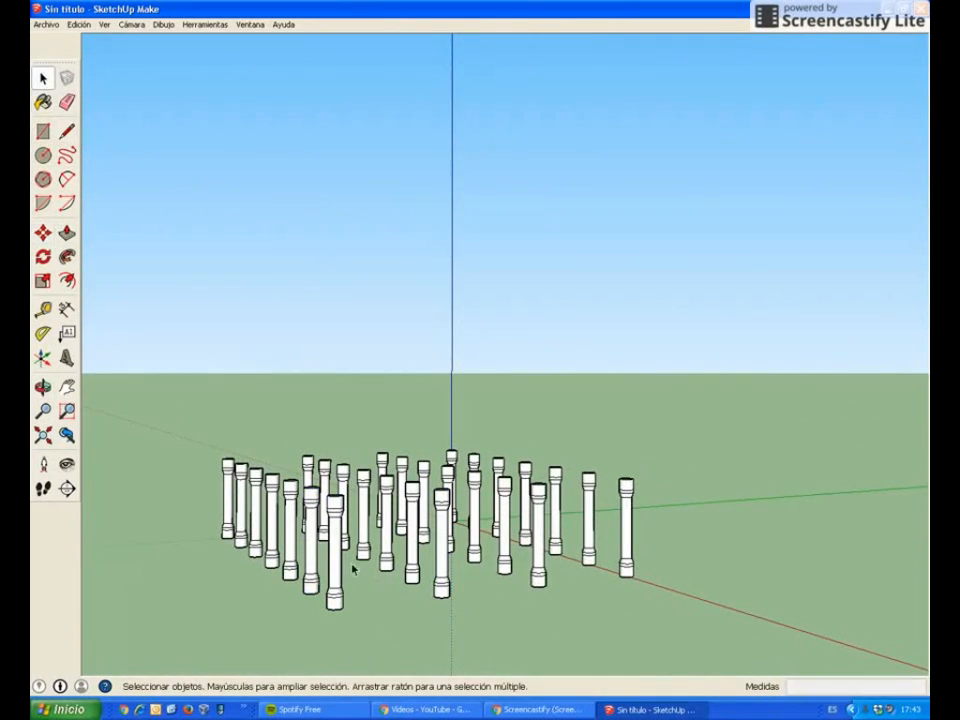
click(338, 563)
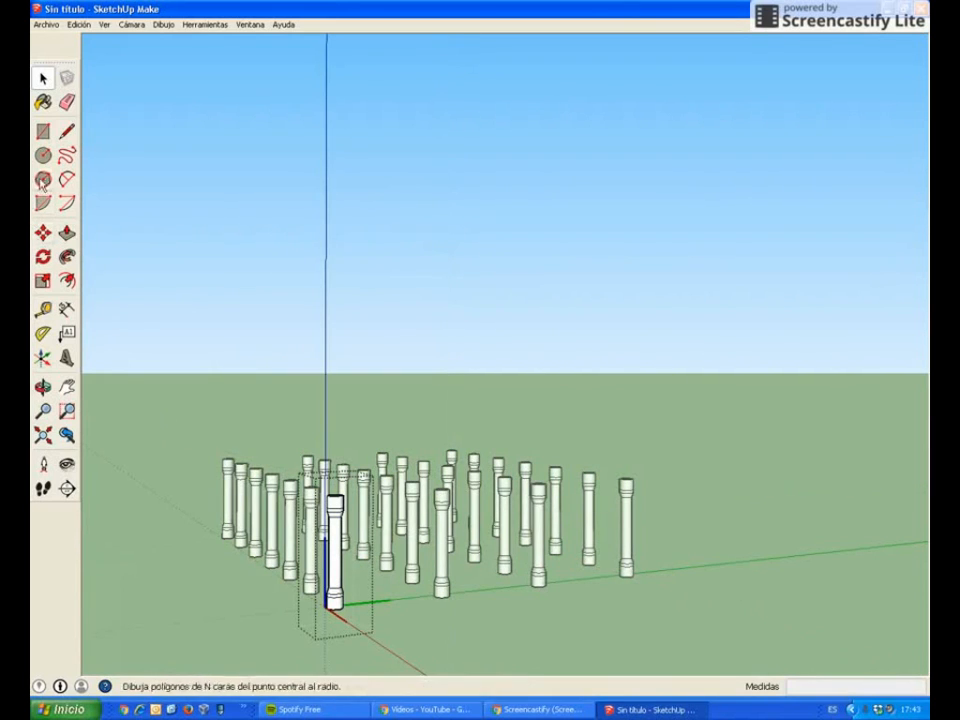
click(43, 102)
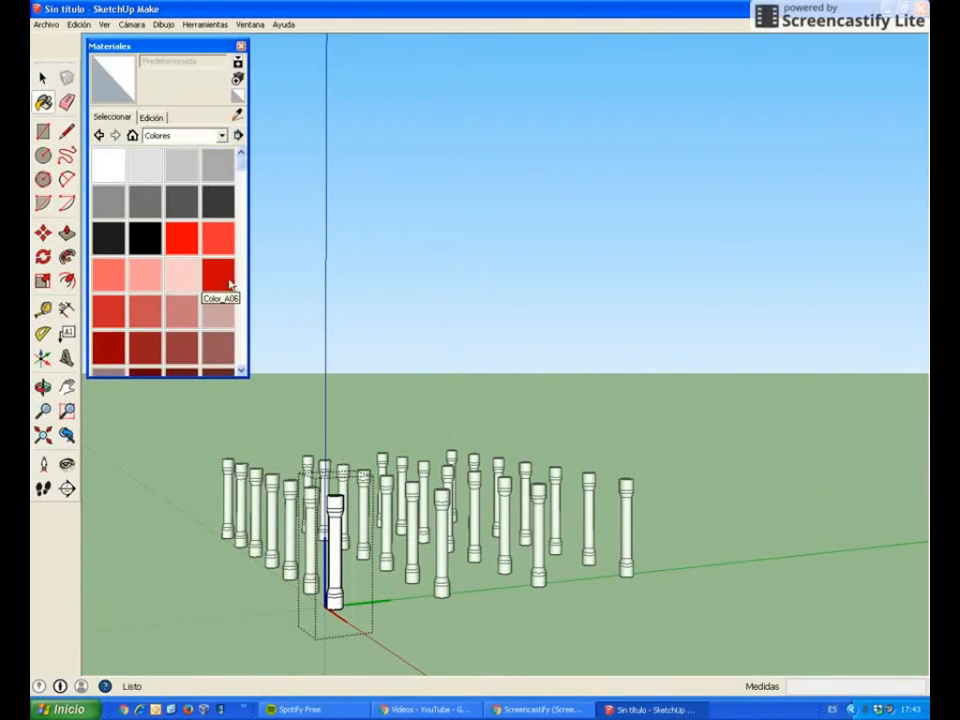
scroll(225, 290, down, 5)
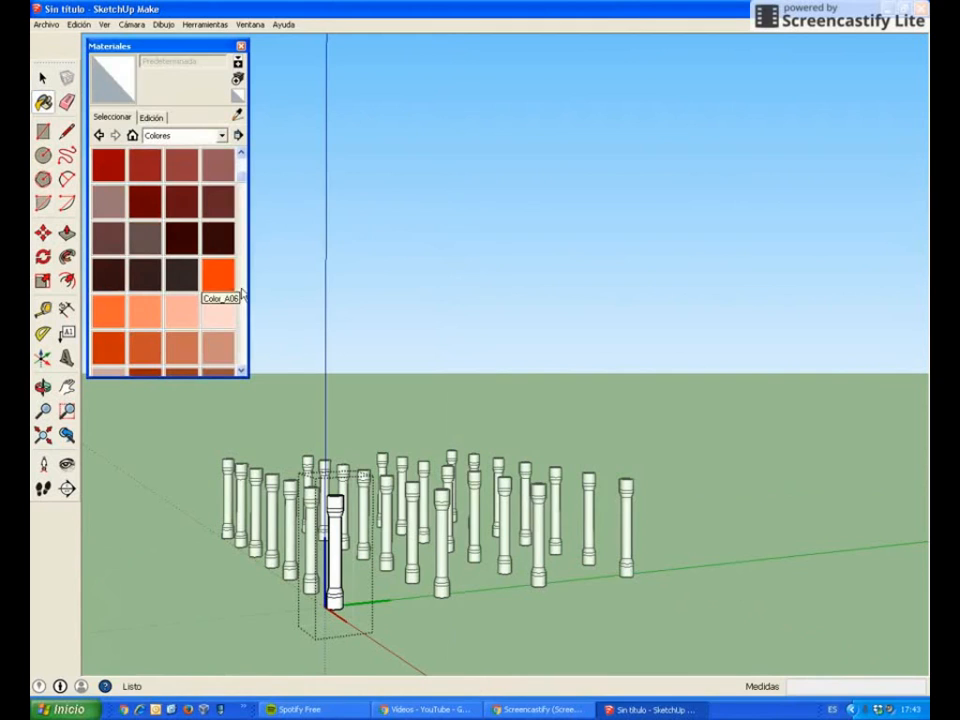
click(146, 312)
click(336, 537)
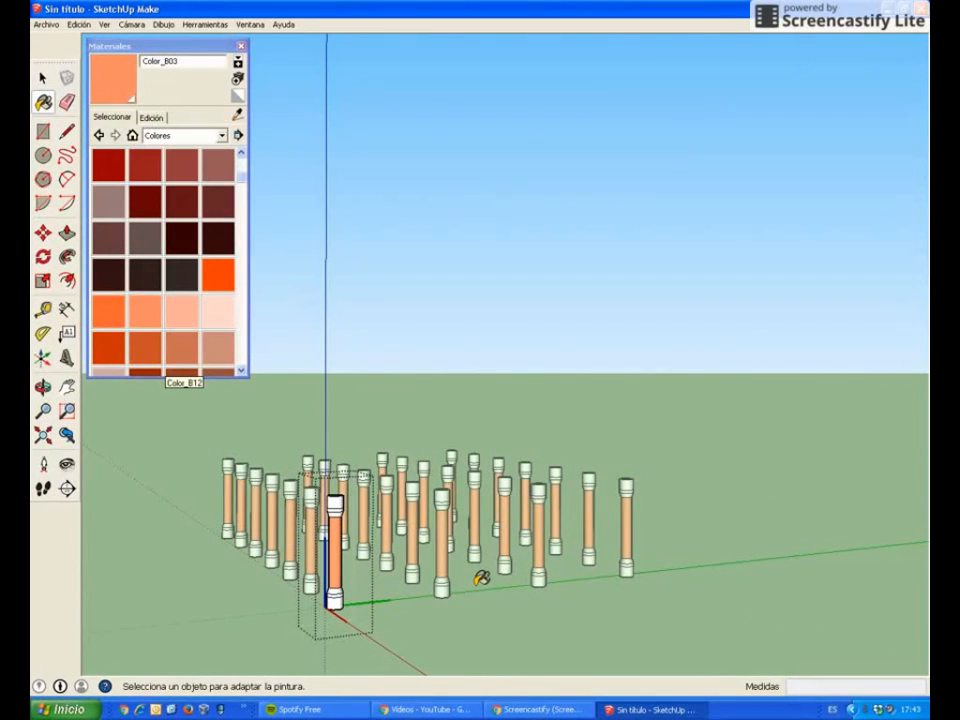
click(241, 46)
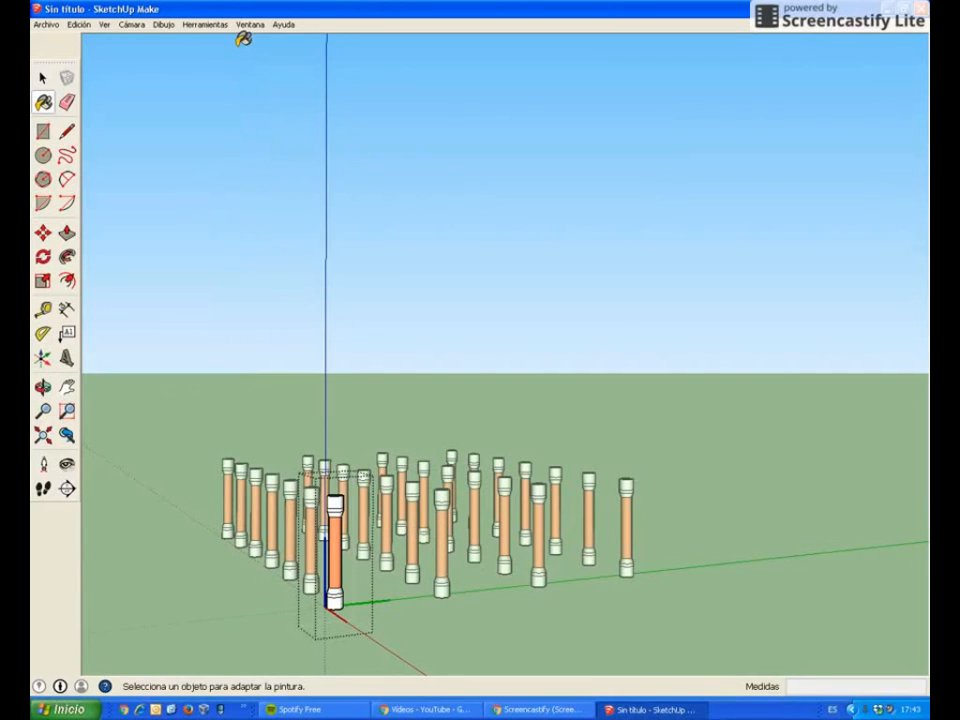
click(43, 78)
click(237, 441)
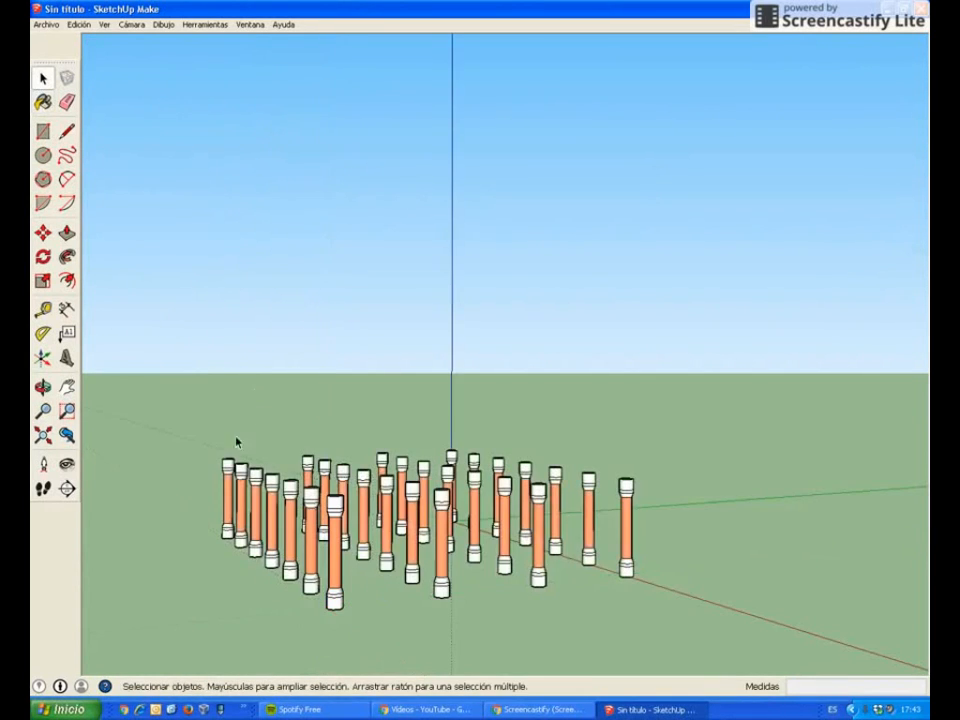
middle_drag(237, 441, 266, 603)
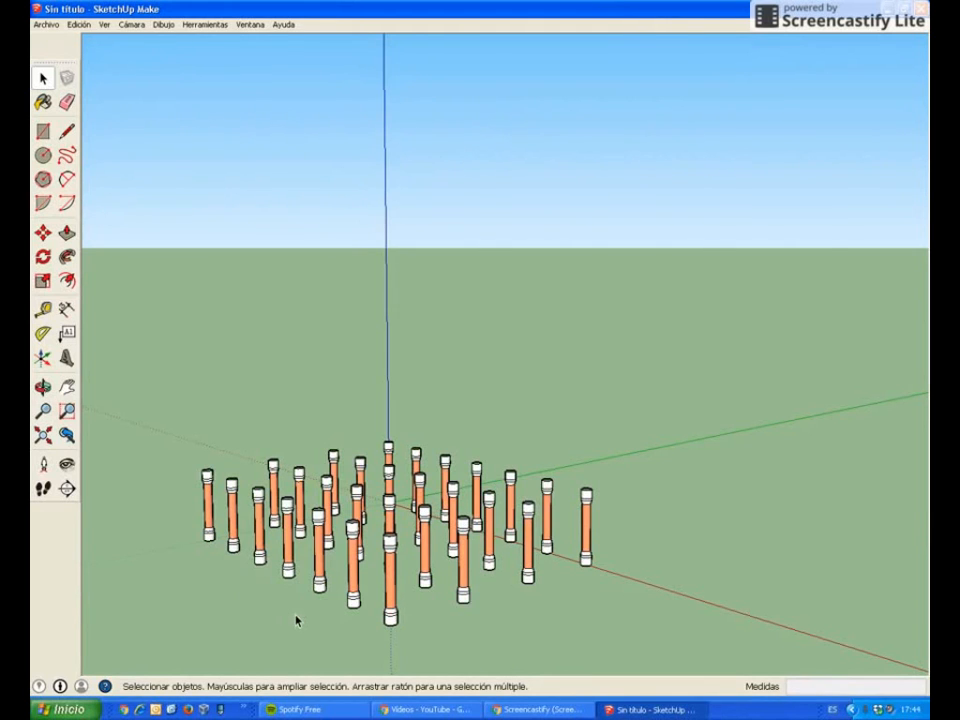
middle_drag(296, 621, 348, 620)
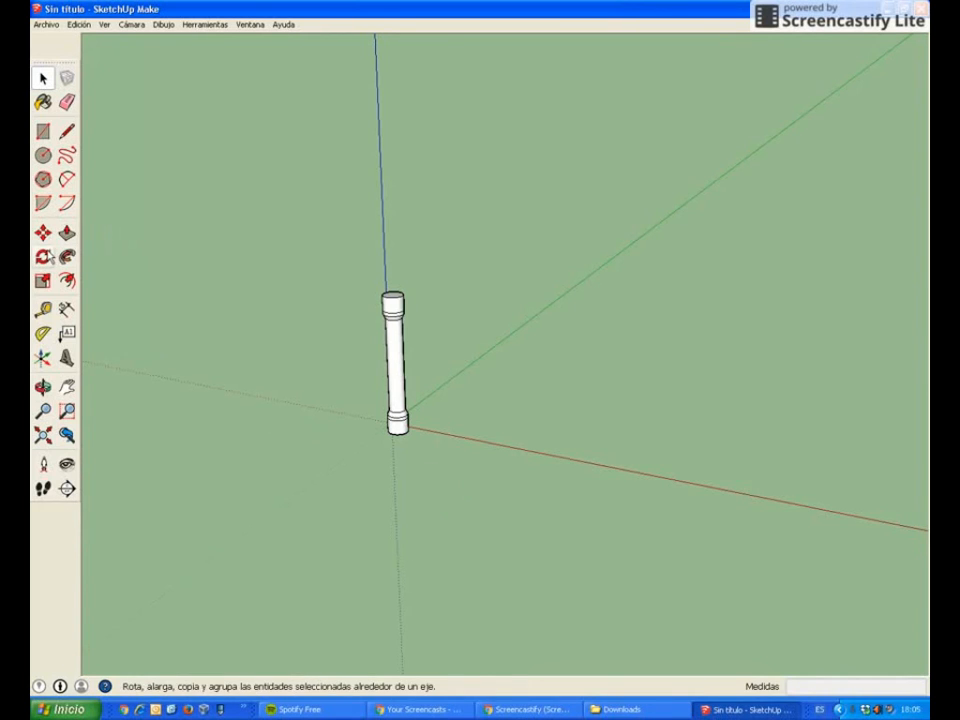
Tilt the single white column 45° about an end point at its base with Rotate, and undo the rotation
click(44, 257)
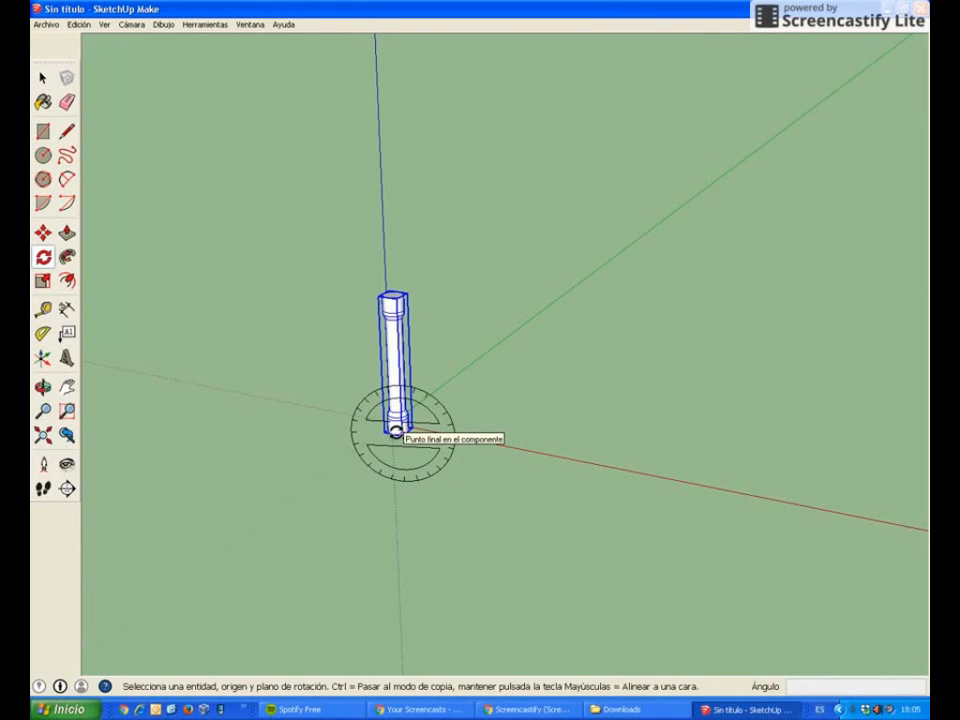
click(396, 432)
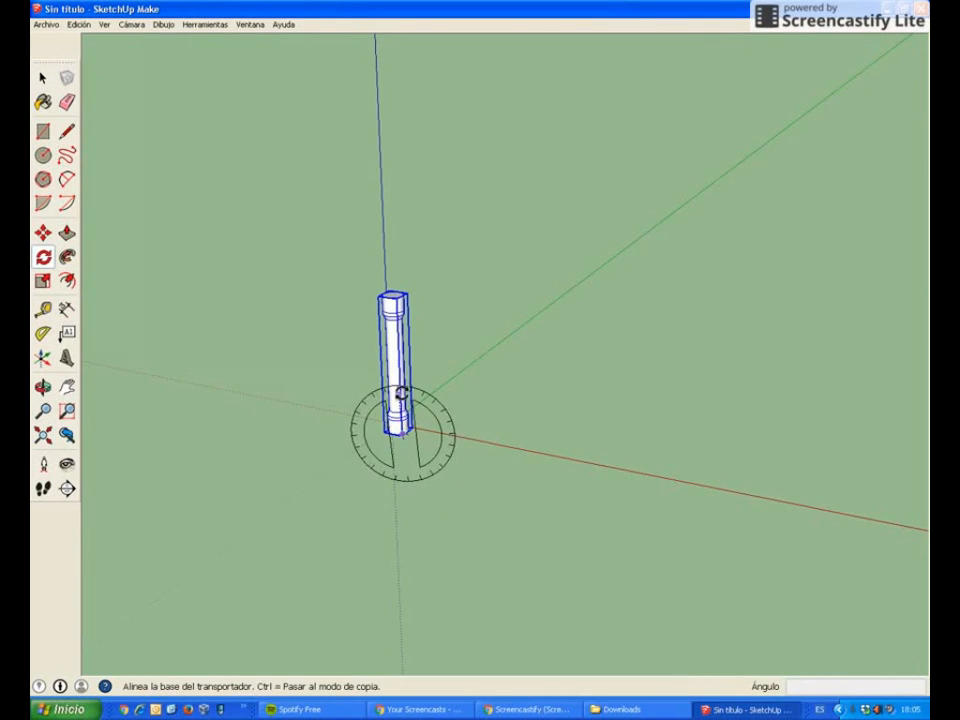
click(397, 301)
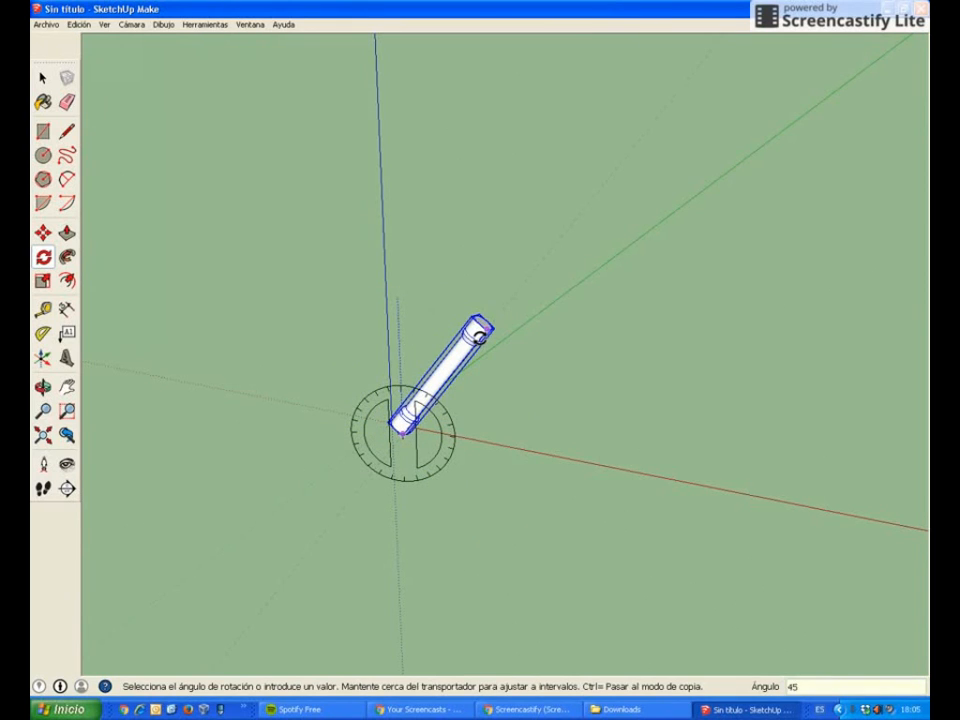
key(Return)
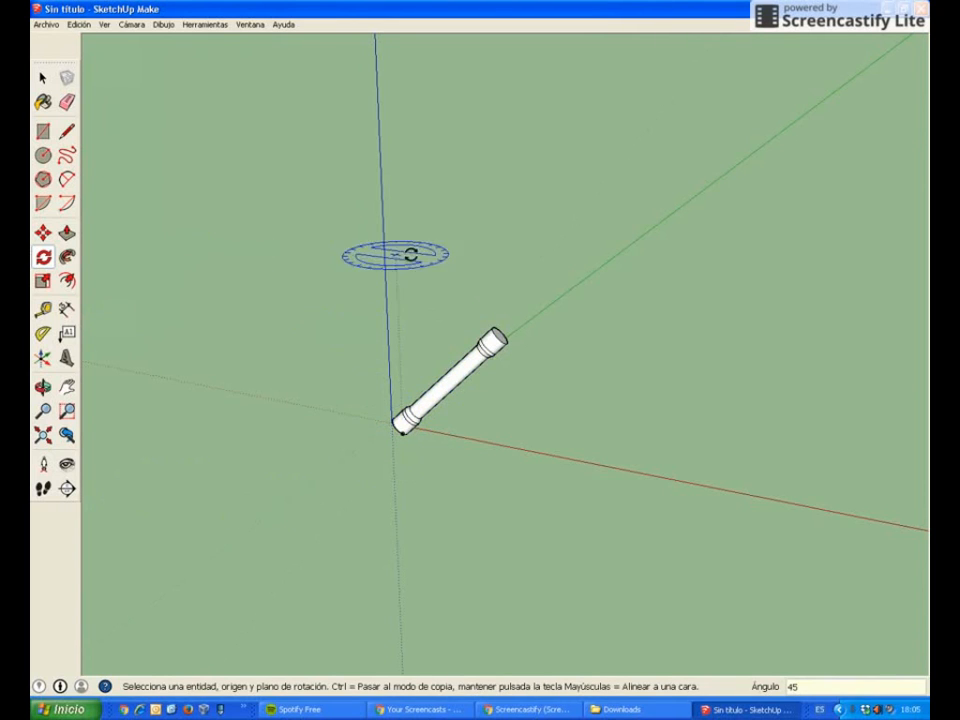
middle_drag(452, 454, 478, 456)
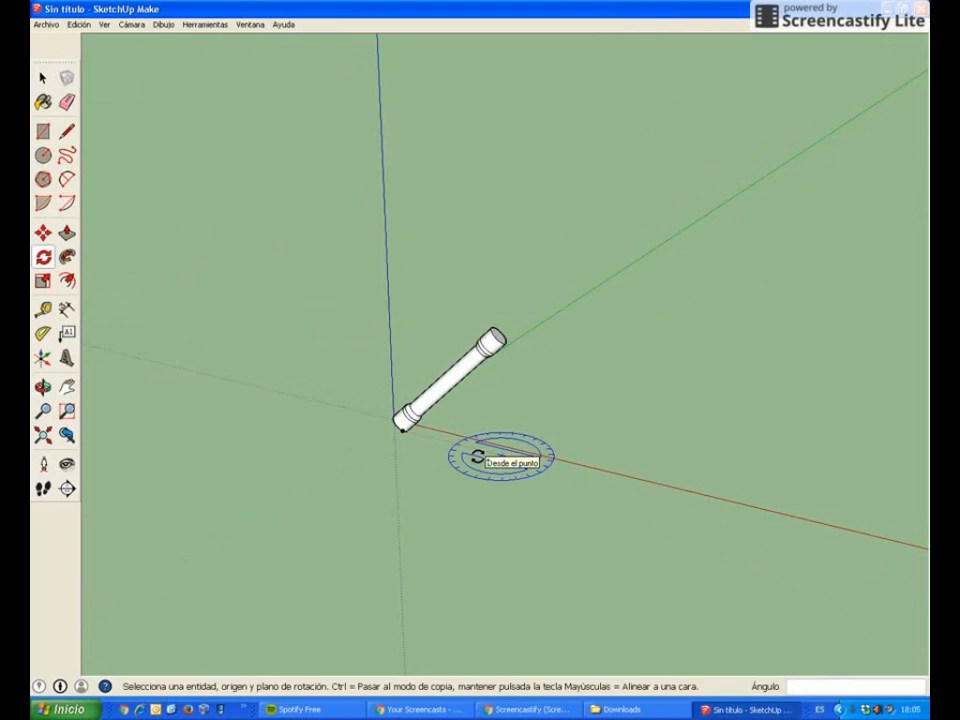
key(ctrl+z)
scroll(422, 496, down, 2)
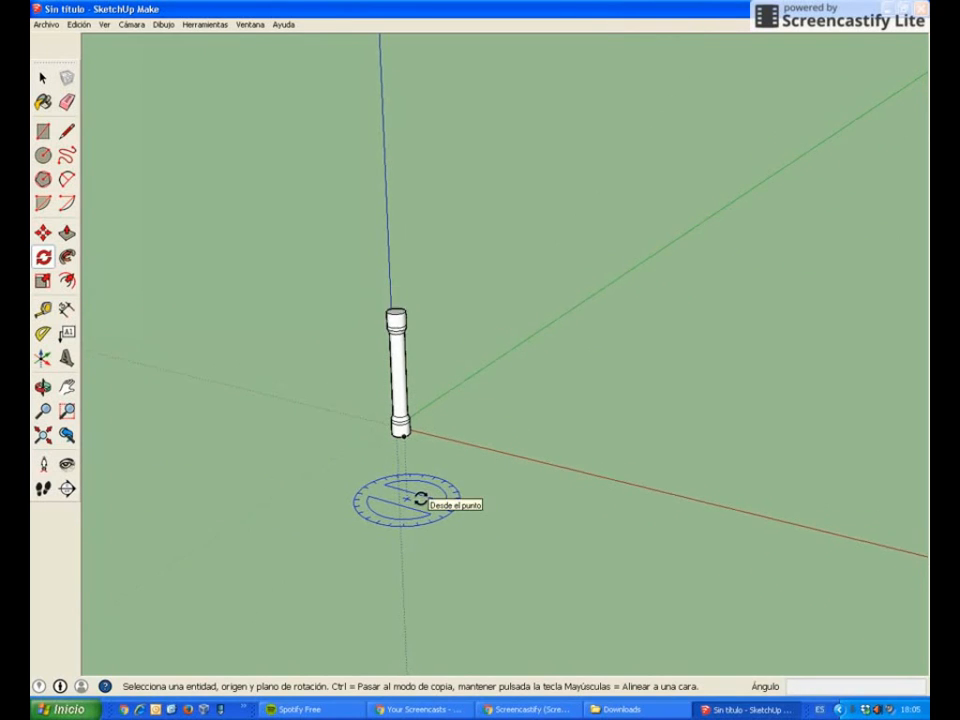
Copy the column about 178° around a centre on the red axis with Rotate, starting the angle from the column's base
scroll(546, 499, down, 1)
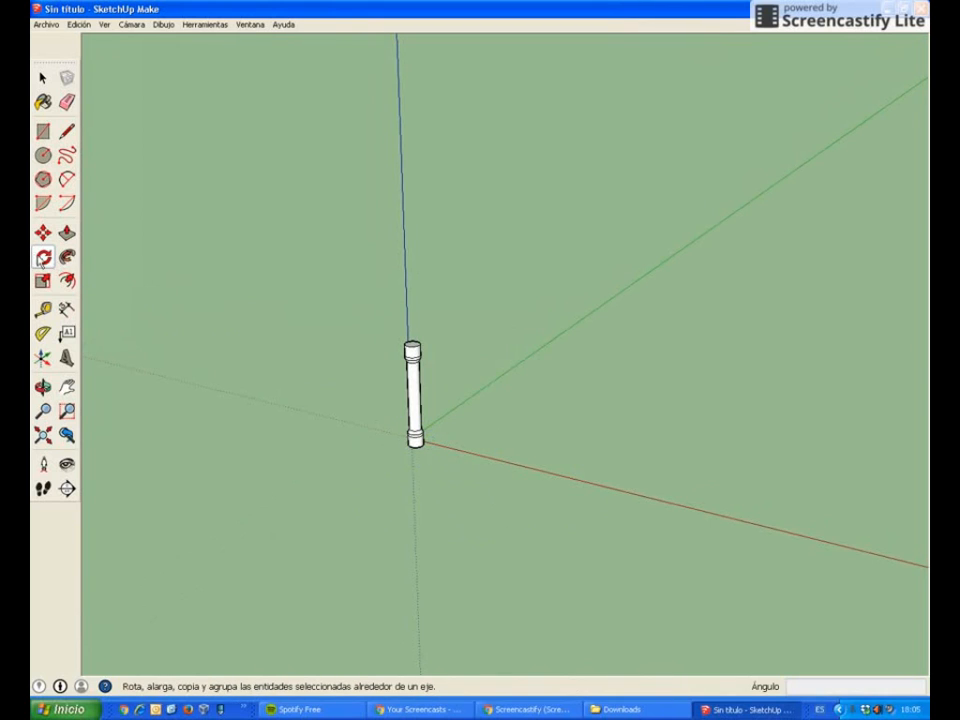
click(43, 78)
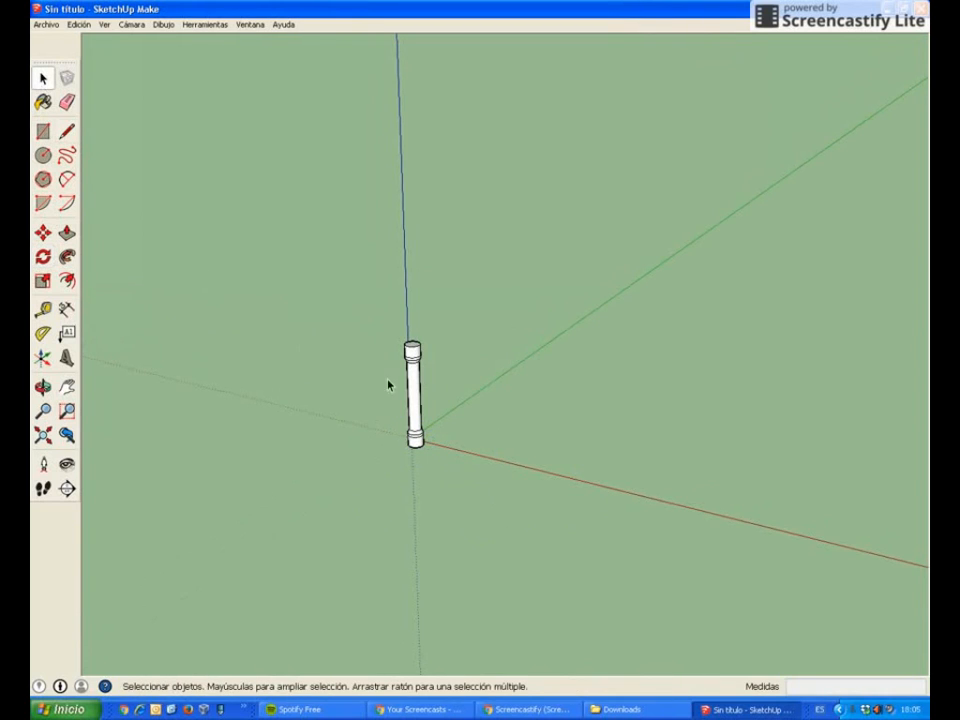
click(416, 382)
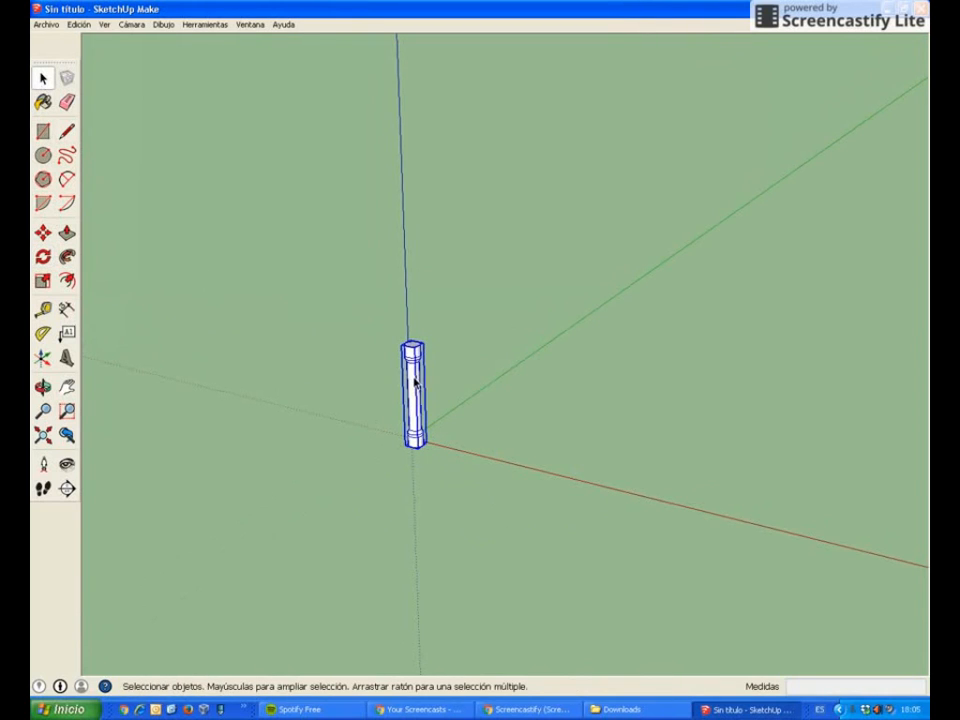
click(44, 259)
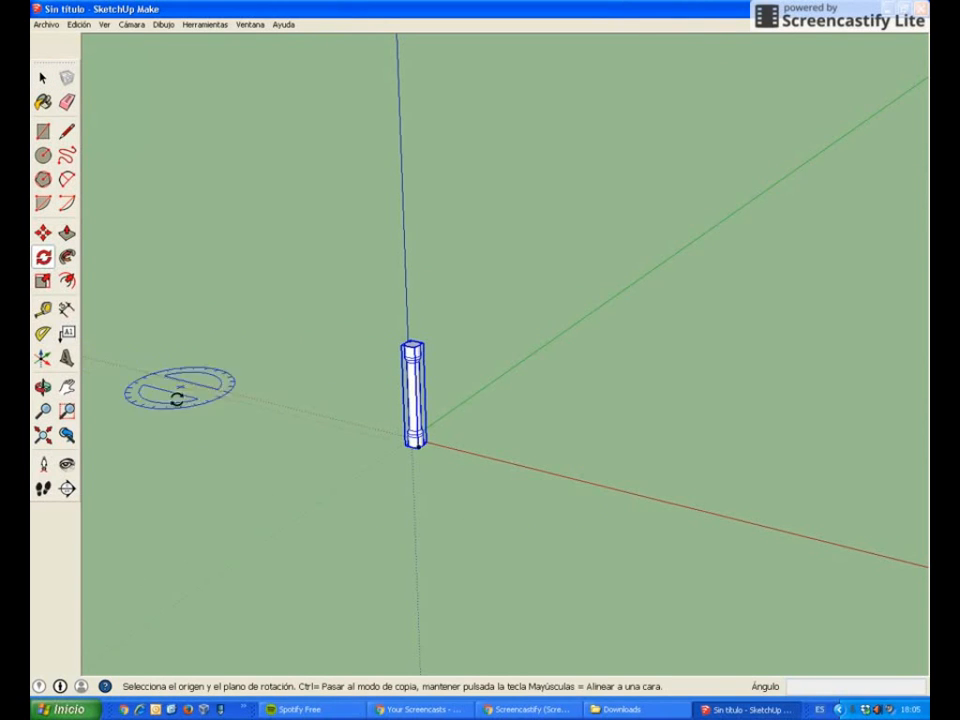
scroll(694, 519, down, 3)
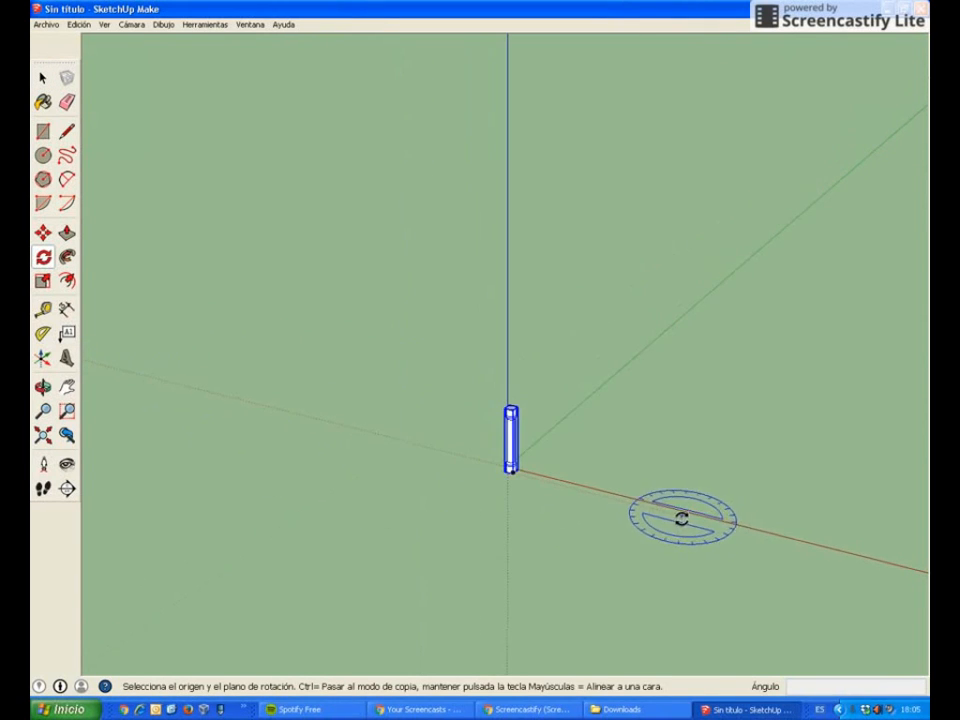
click(819, 543)
click(816, 547)
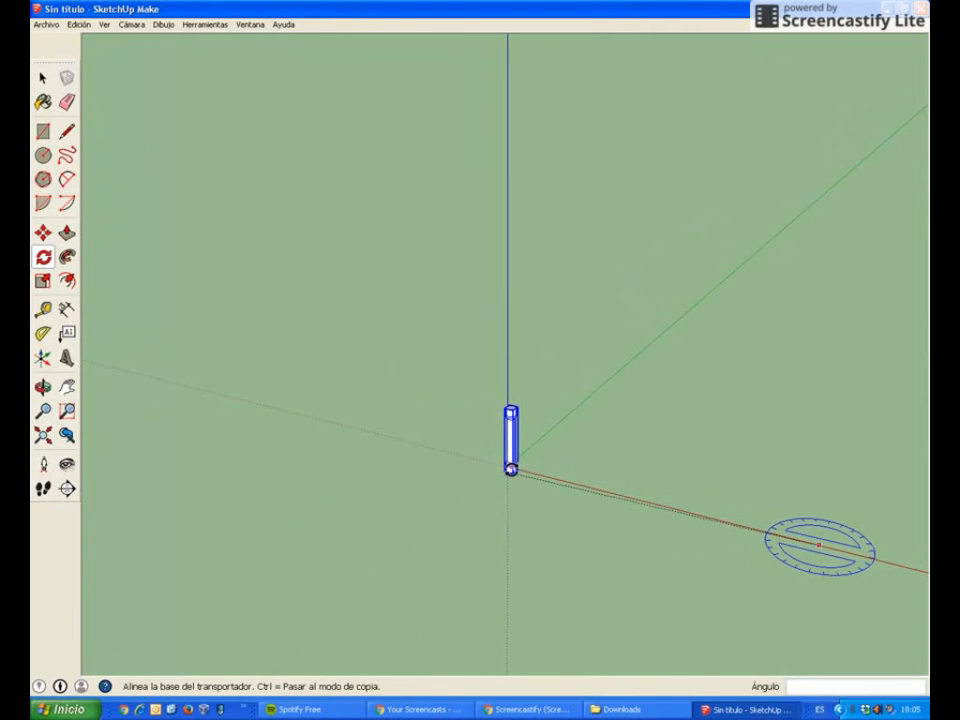
click(510, 469)
scroll(472, 490, down, 3)
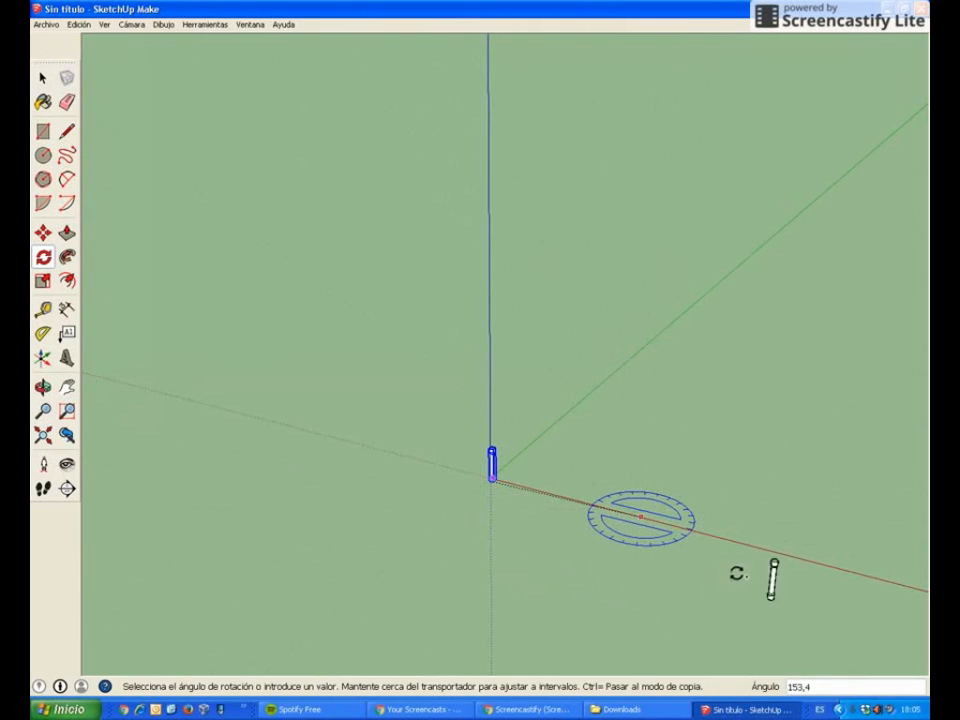
click(799, 553)
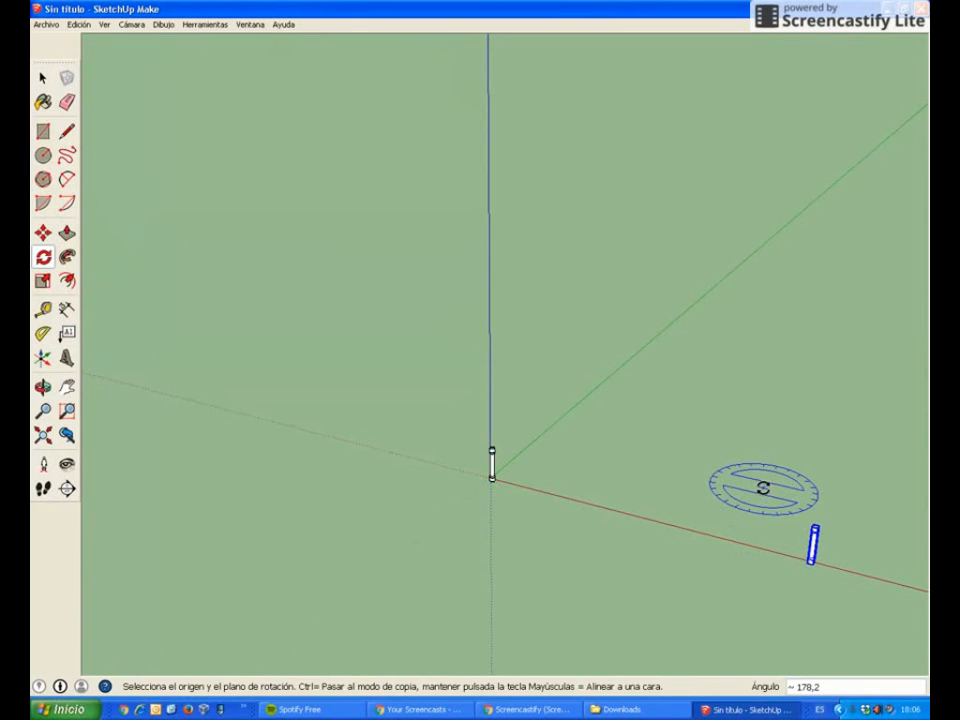
Divide the rotated copy's arc into a curved row of columns with 10/, and undo the whole arrangement
text(10/)
key(Return)
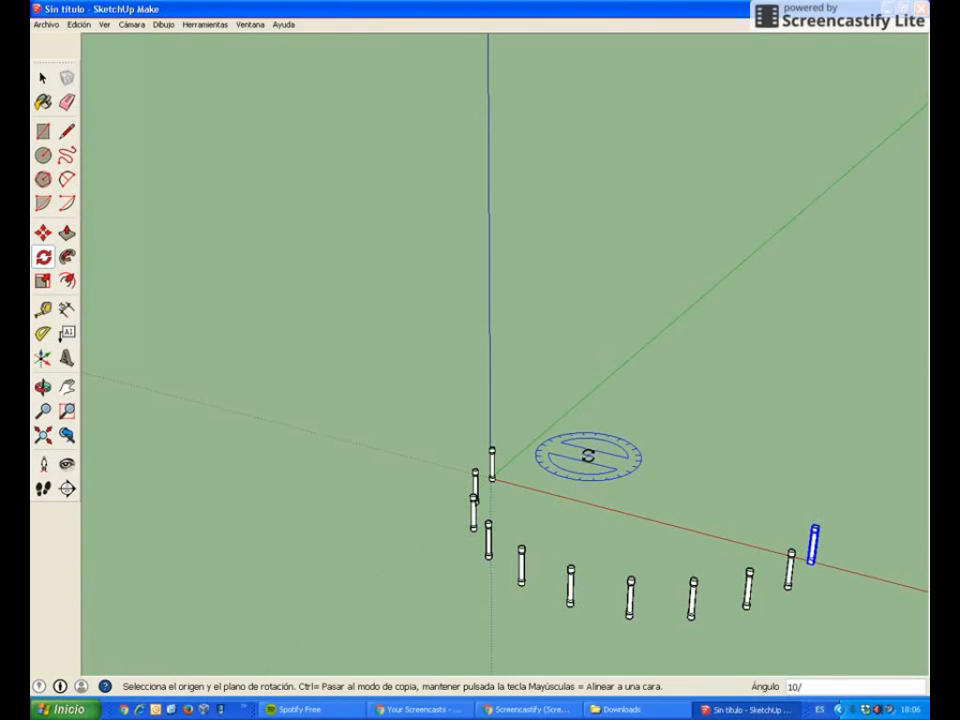
key(ctrl+z)
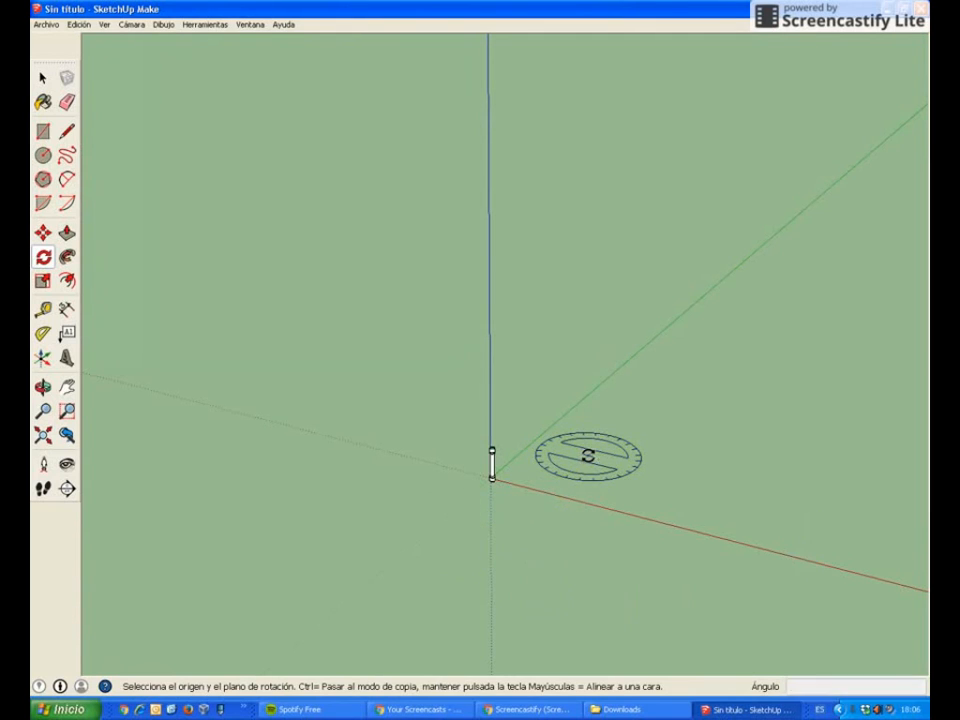
Select the single column standing at the origin
click(43, 79)
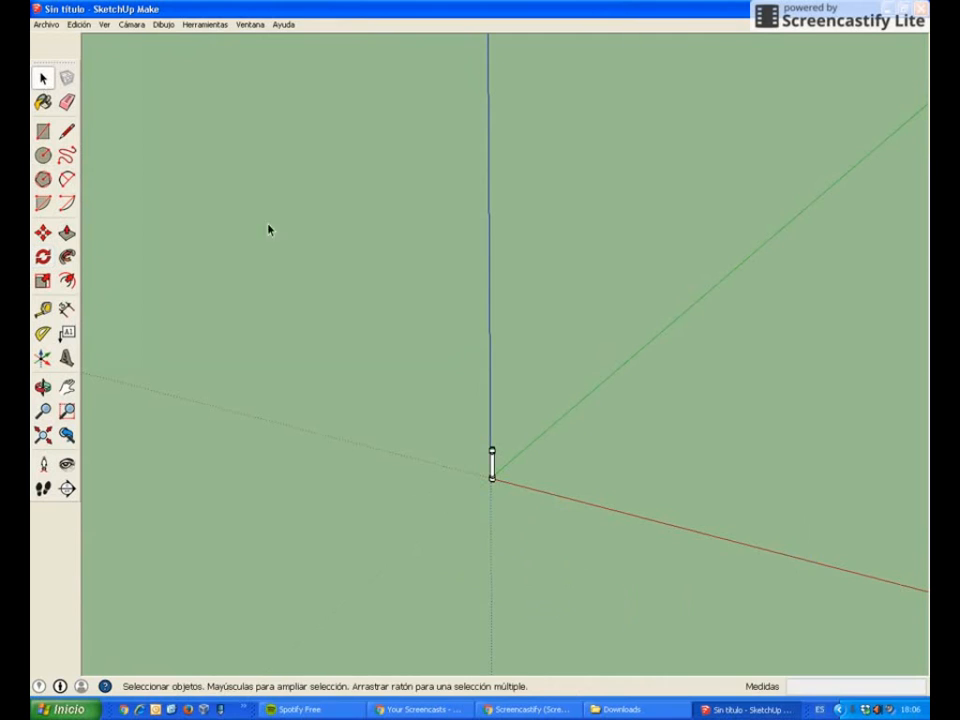
click(492, 463)
key(o)
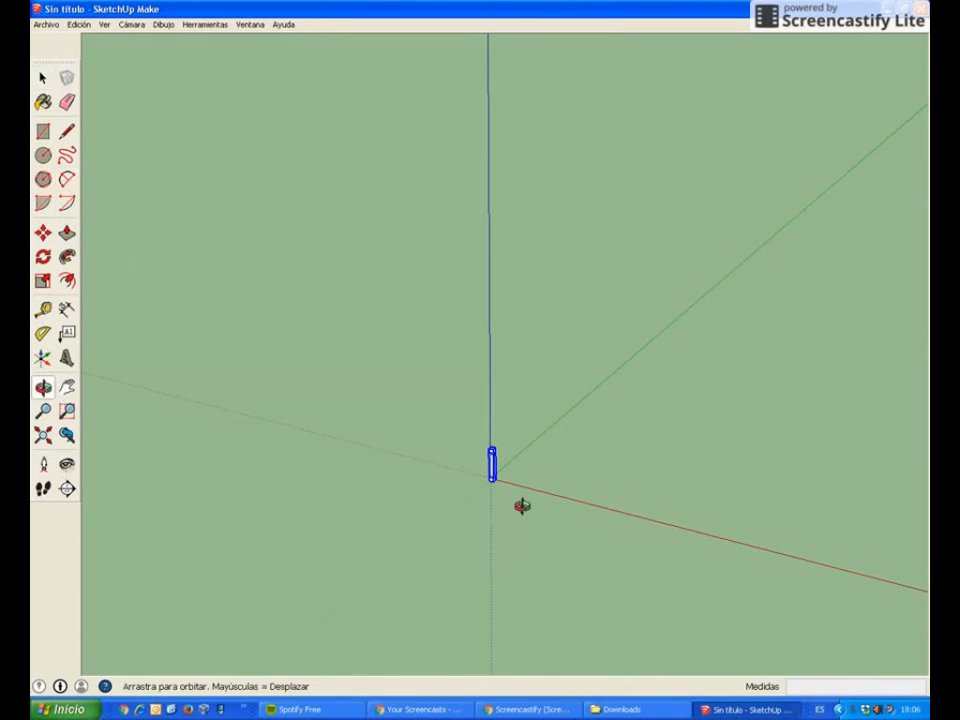
drag(522, 505, 437, 428)
key(space)
middle_drag(558, 508, 379, 440)
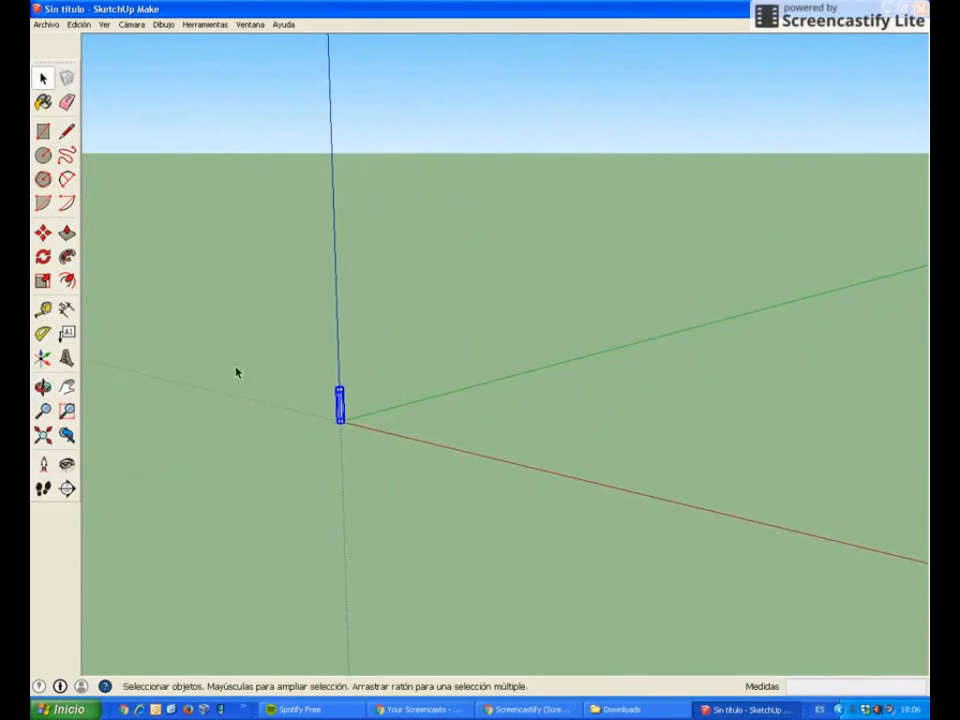
Try to rotate the selected column 360° about a centre on the red axis, without making a copy
click(43, 257)
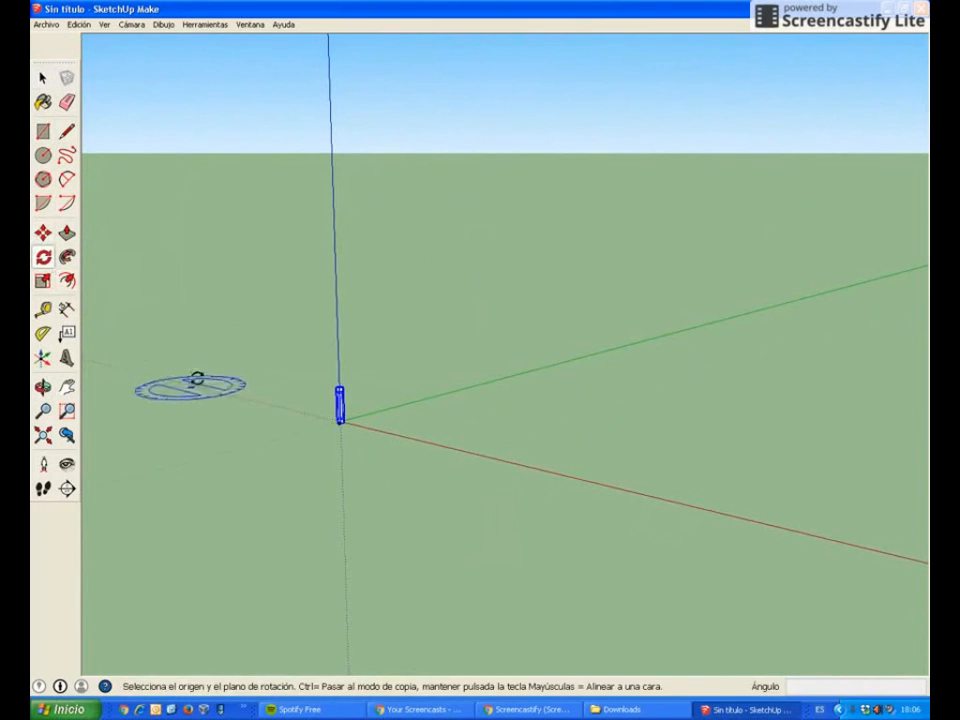
click(586, 484)
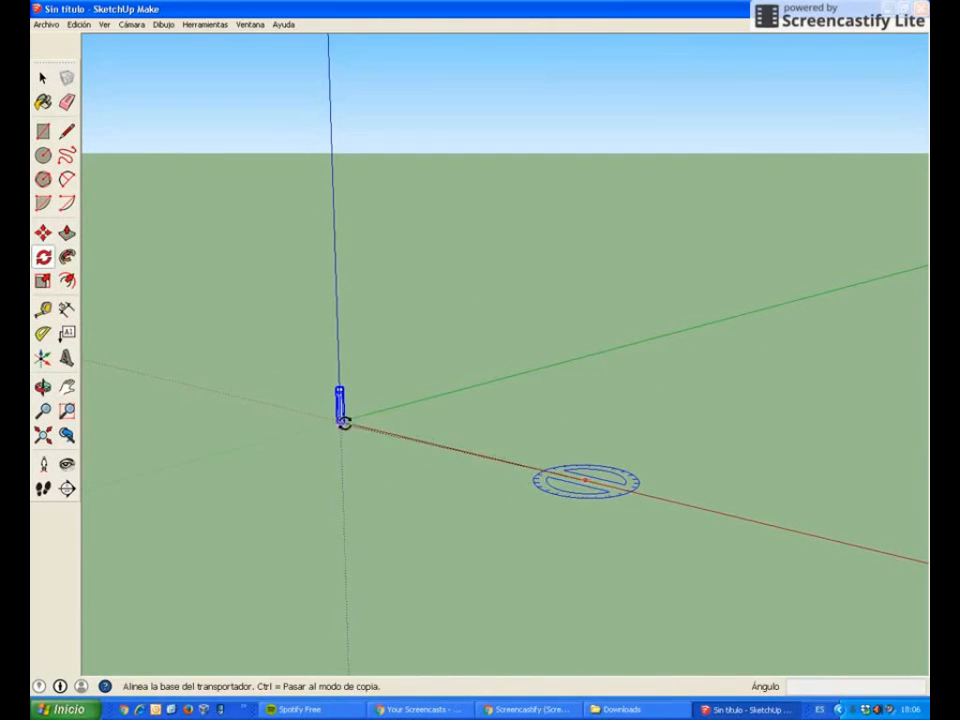
click(340, 420)
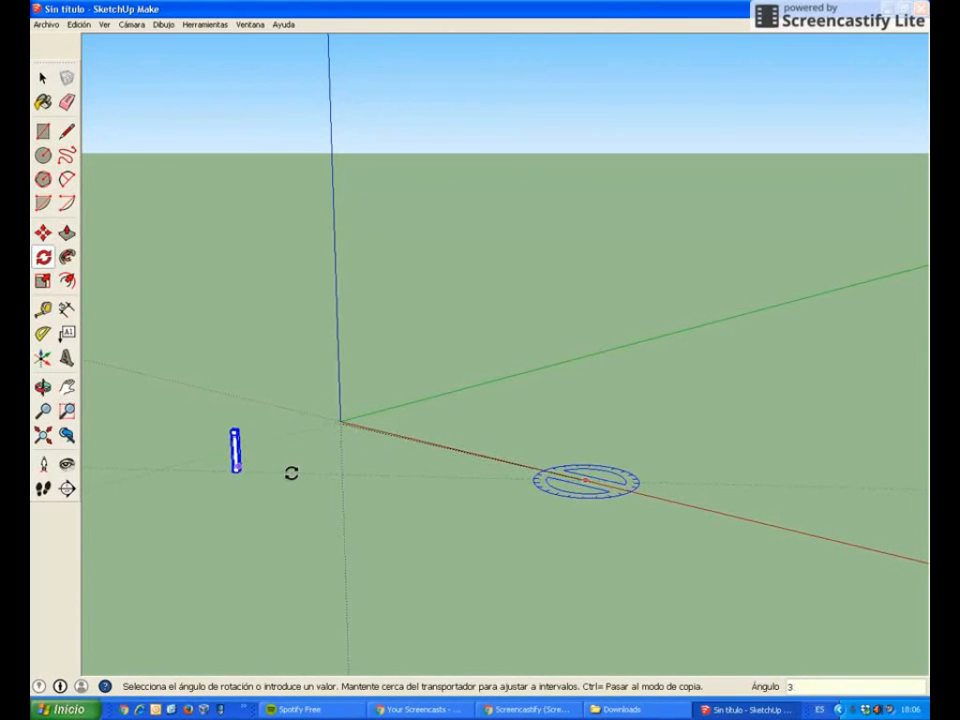
key(Return)
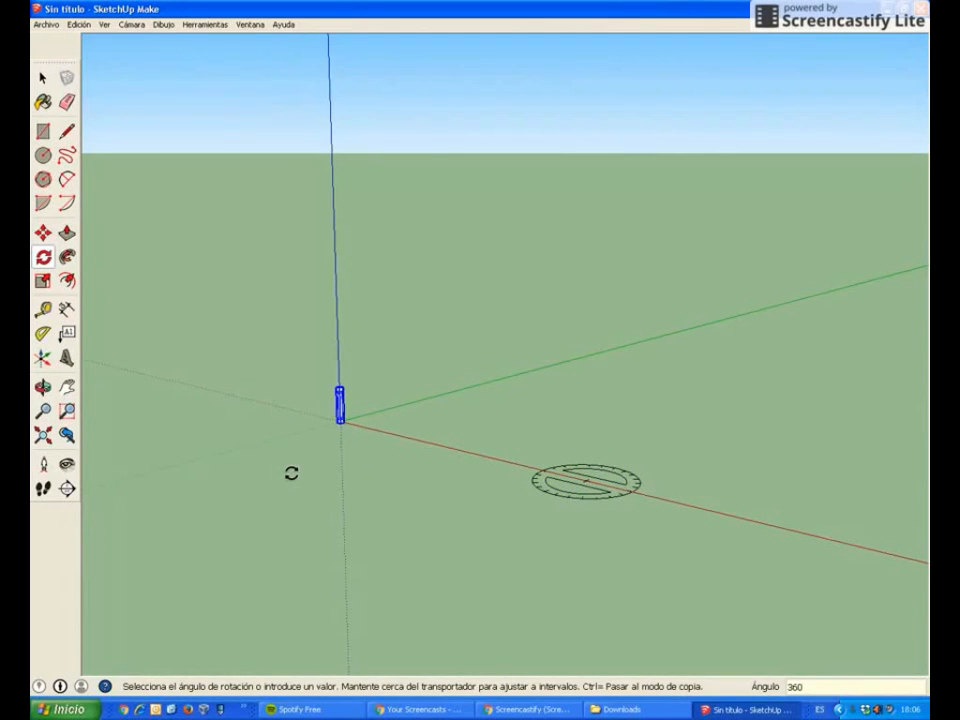
Copy the column 360° around a farther centre on the red axis with Rotate and divide the turn with 19/
click(682, 507)
click(340, 421)
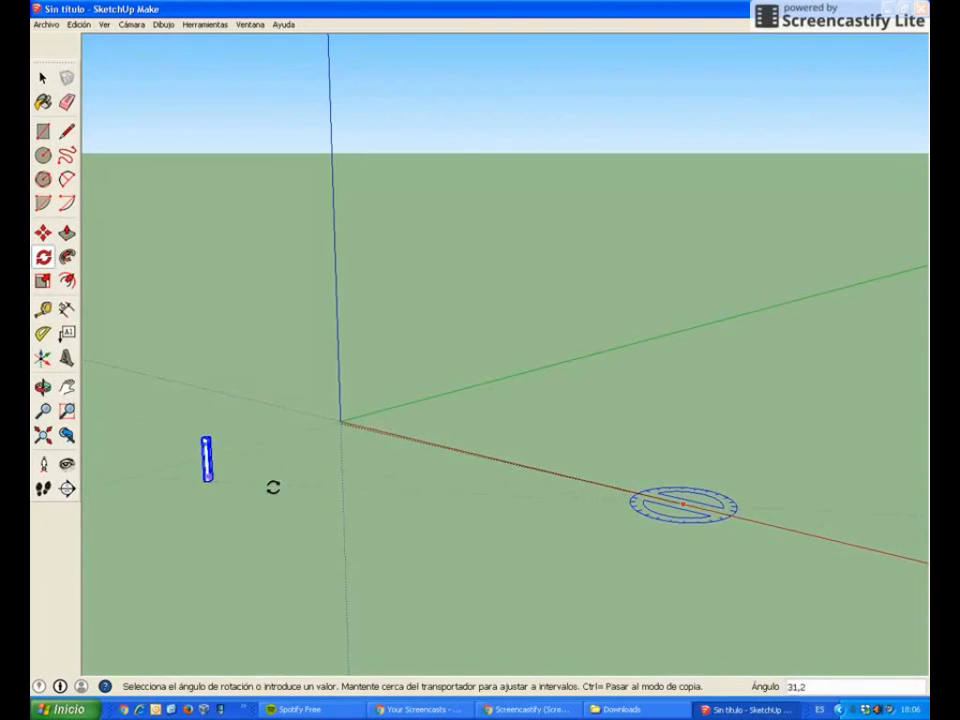
key(ctrl)
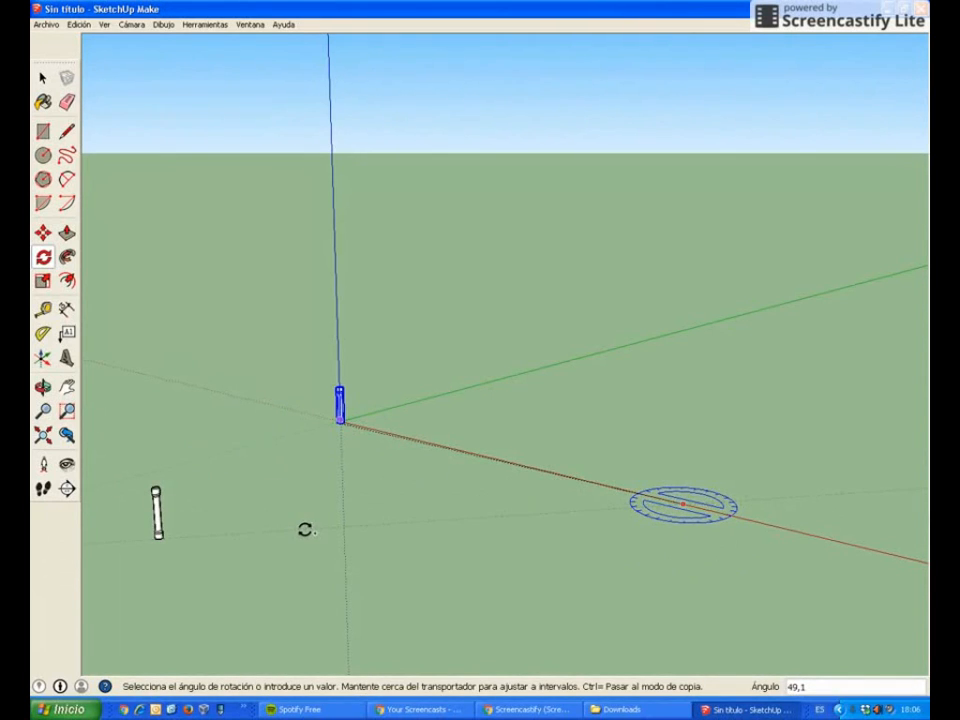
text(360)
key(Return)
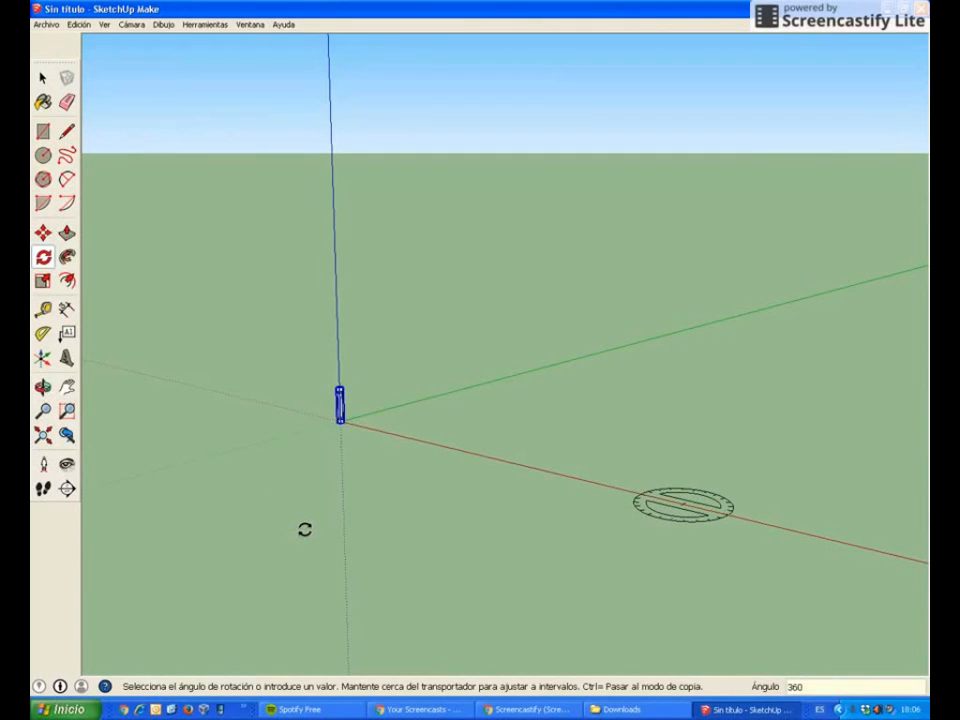
text(19/)
key(Return)
Examine the circular arrangement of columns from higher and lower viewpoints
scroll(320, 525, up, 3)
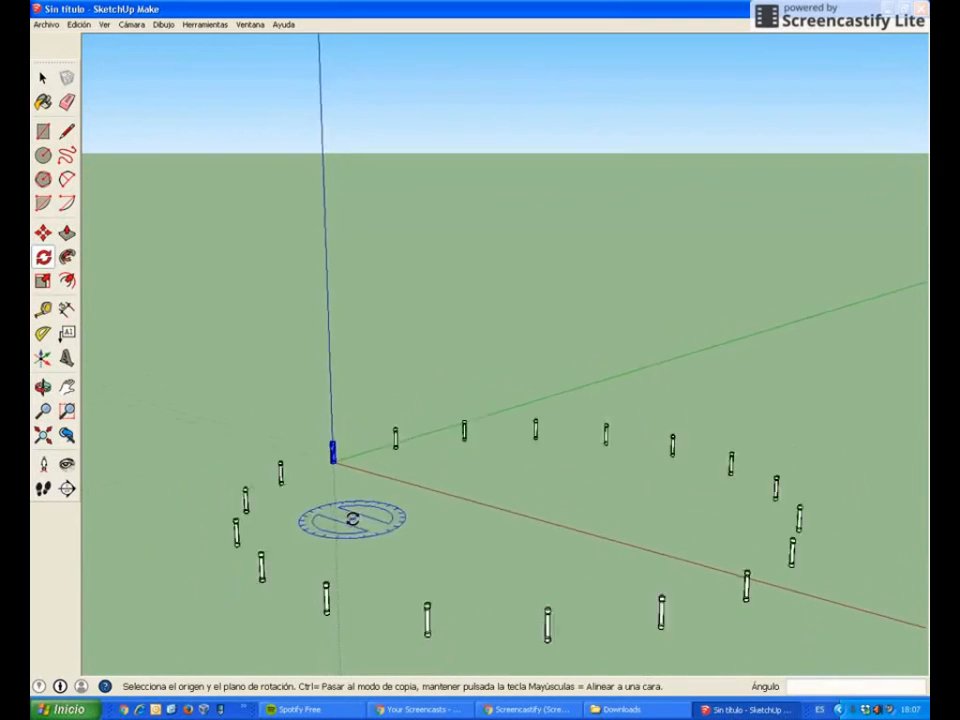
click(43, 78)
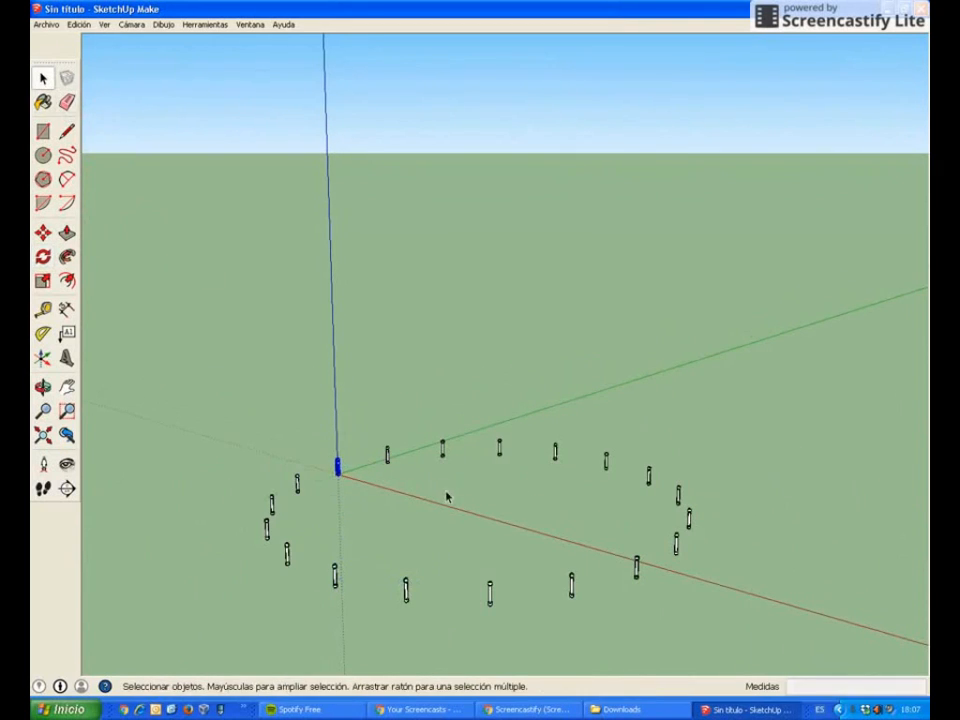
middle_drag(414, 506, 414, 587)
scroll(426, 572, up, 4)
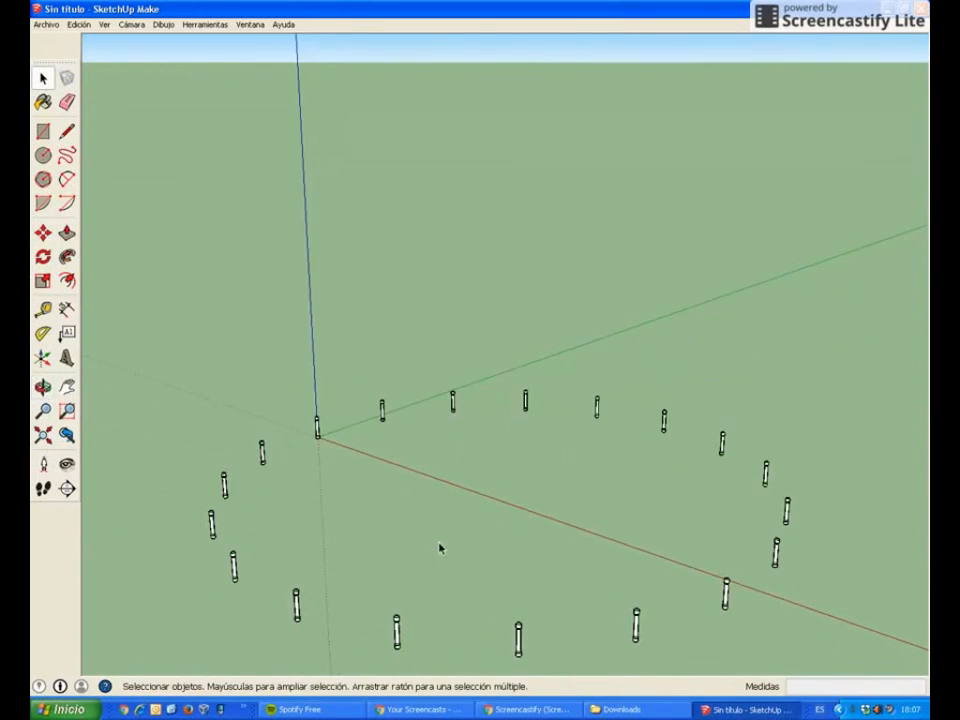
middle_drag(440, 548, 506, 474)
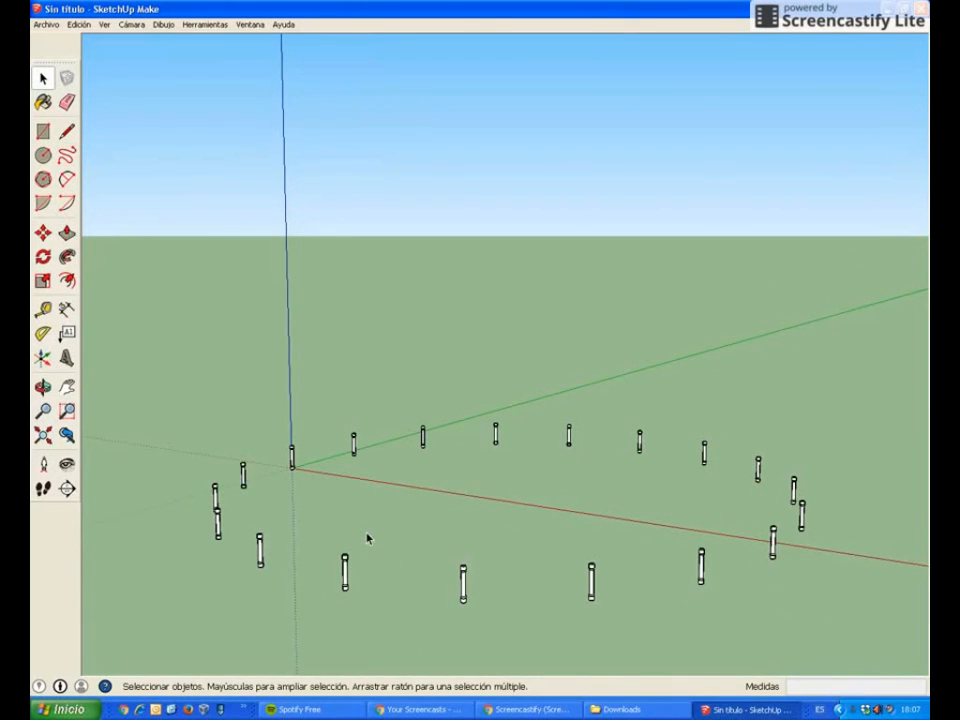
scroll(366, 535, down, 2)
middle_drag(366, 534, 343, 585)
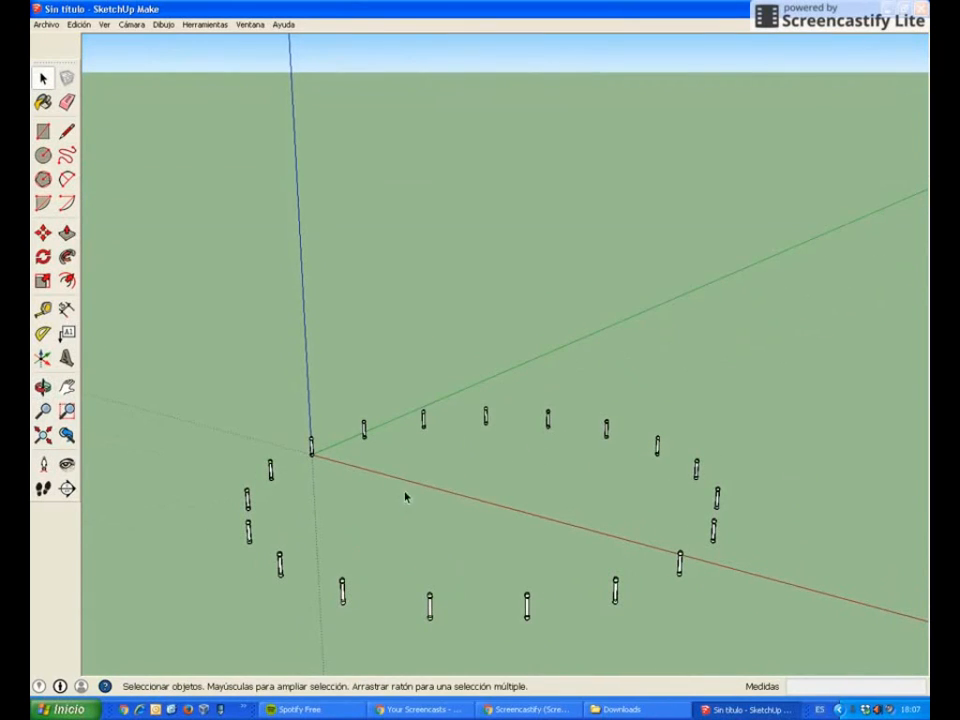